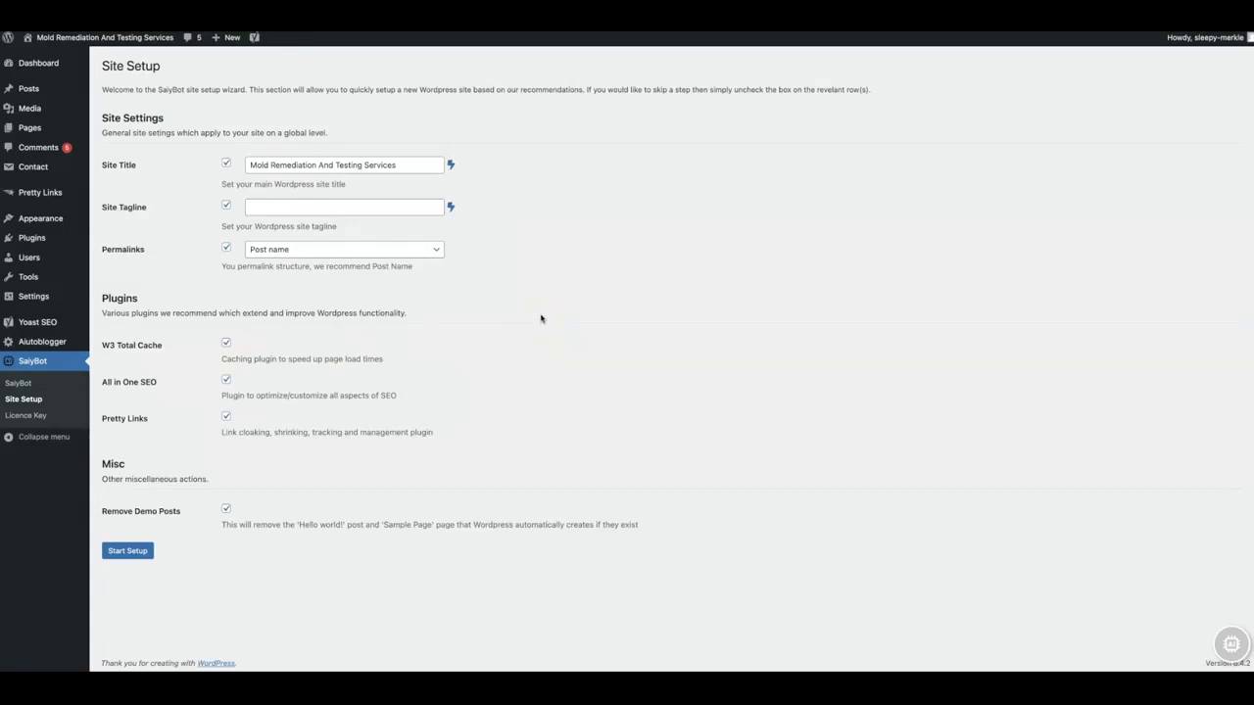
Step: Examine the AI suggestion form for the site title and close it without requesting suggestions
left_click(542, 316)
left_click(539, 312)
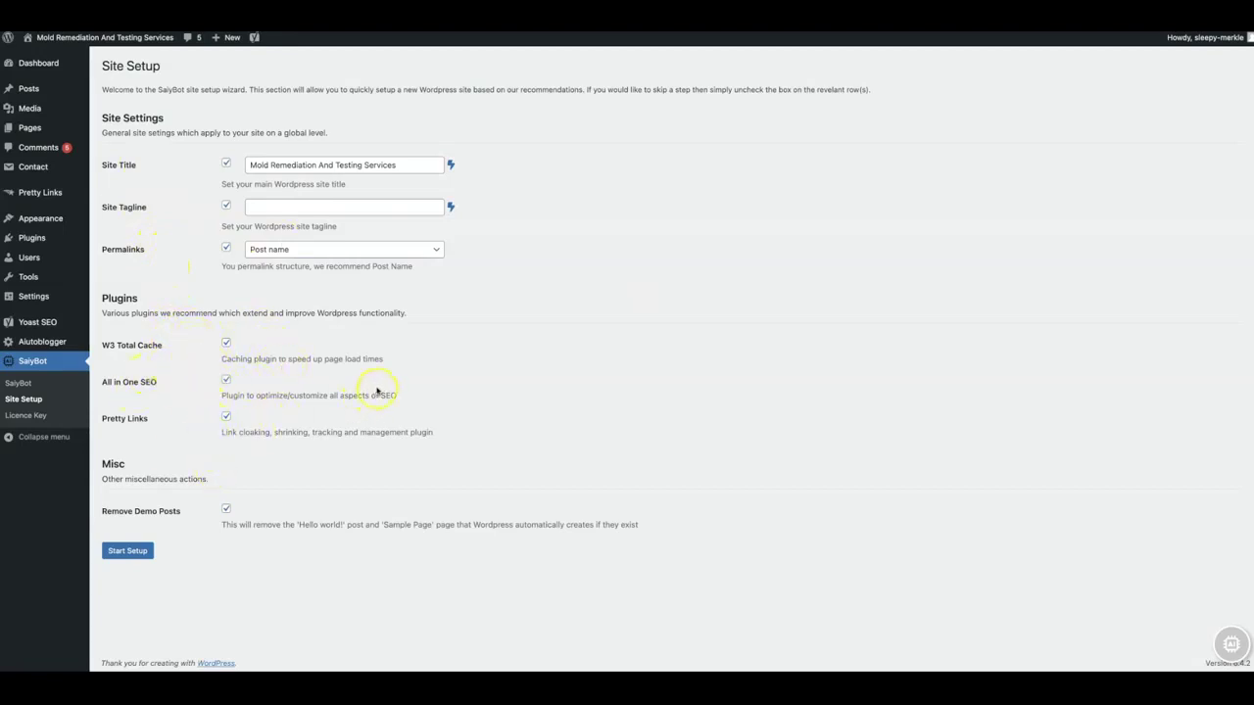
left_click(451, 166)
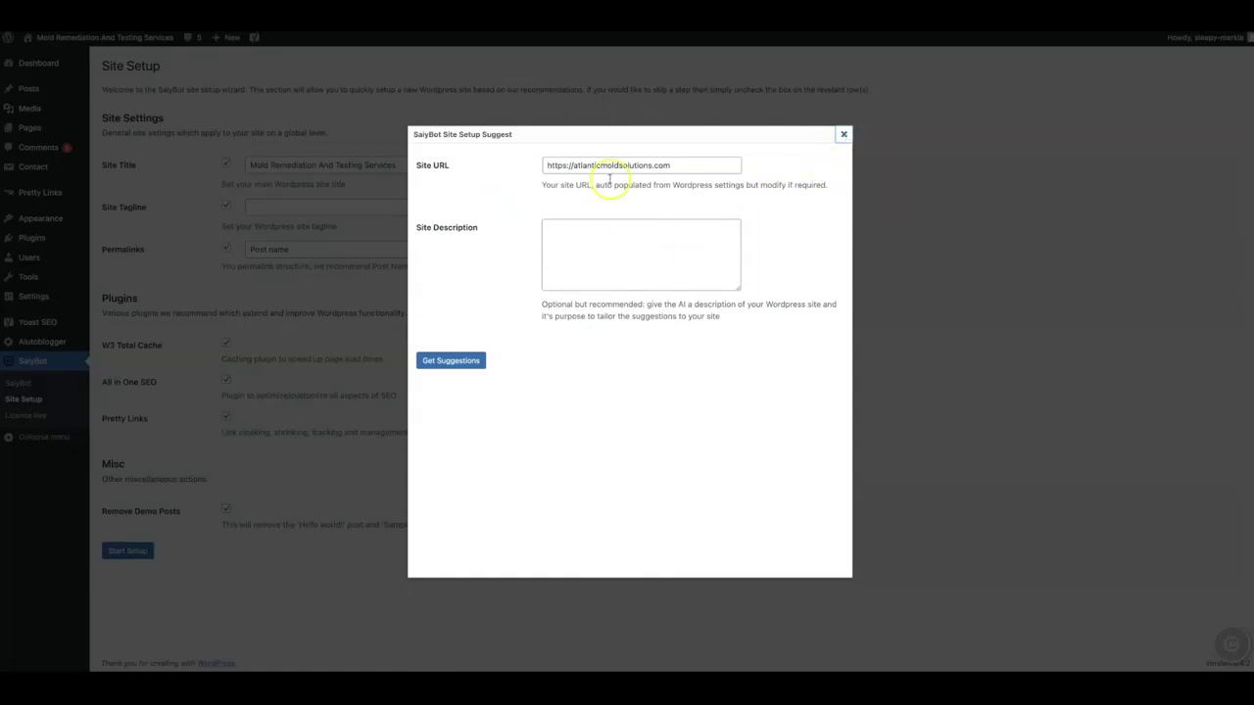
left_click(842, 136)
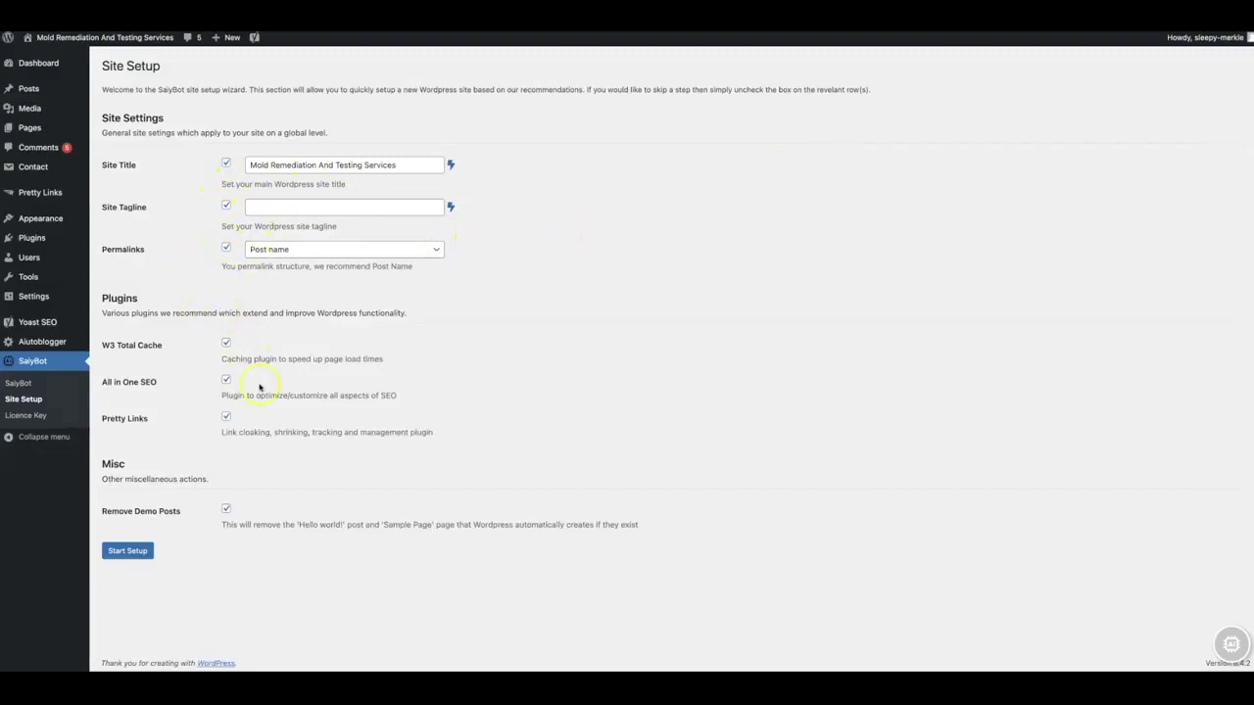
left_click(140, 554)
left_click(321, 399)
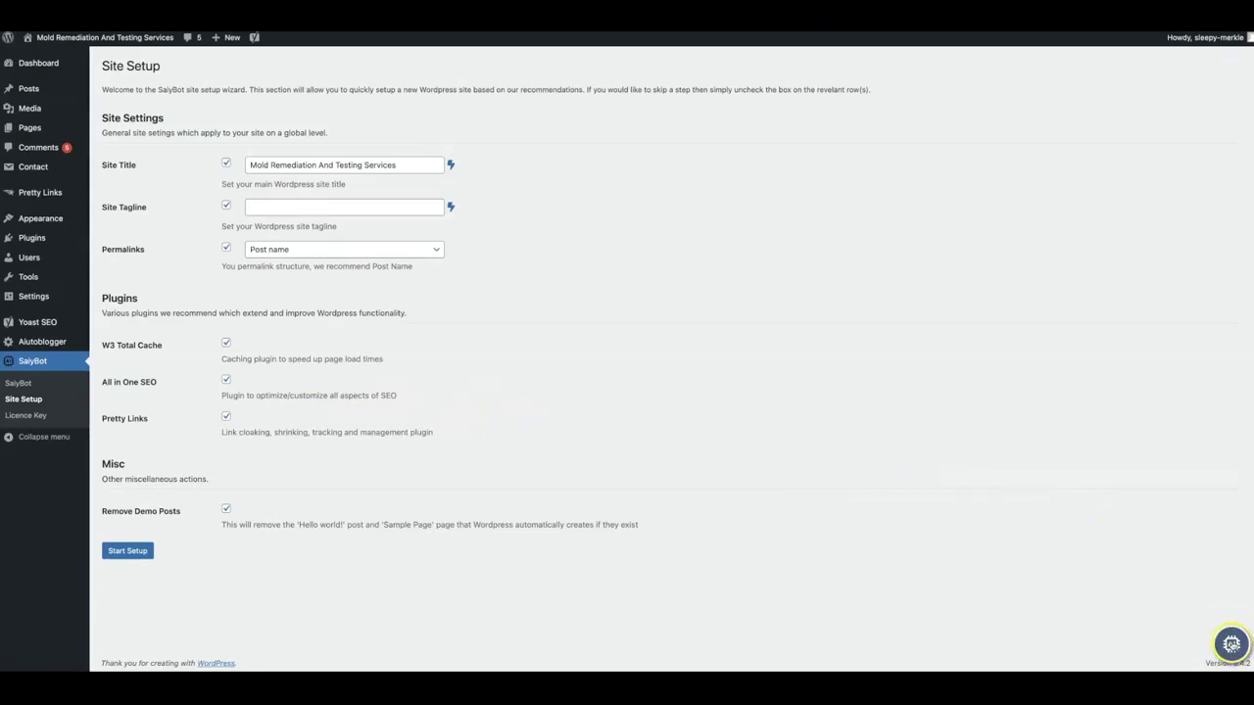
Step: Ask the SaiyBot chat by voice to add a new post with the title "how to remove mold yourself"
left_click(1231, 643)
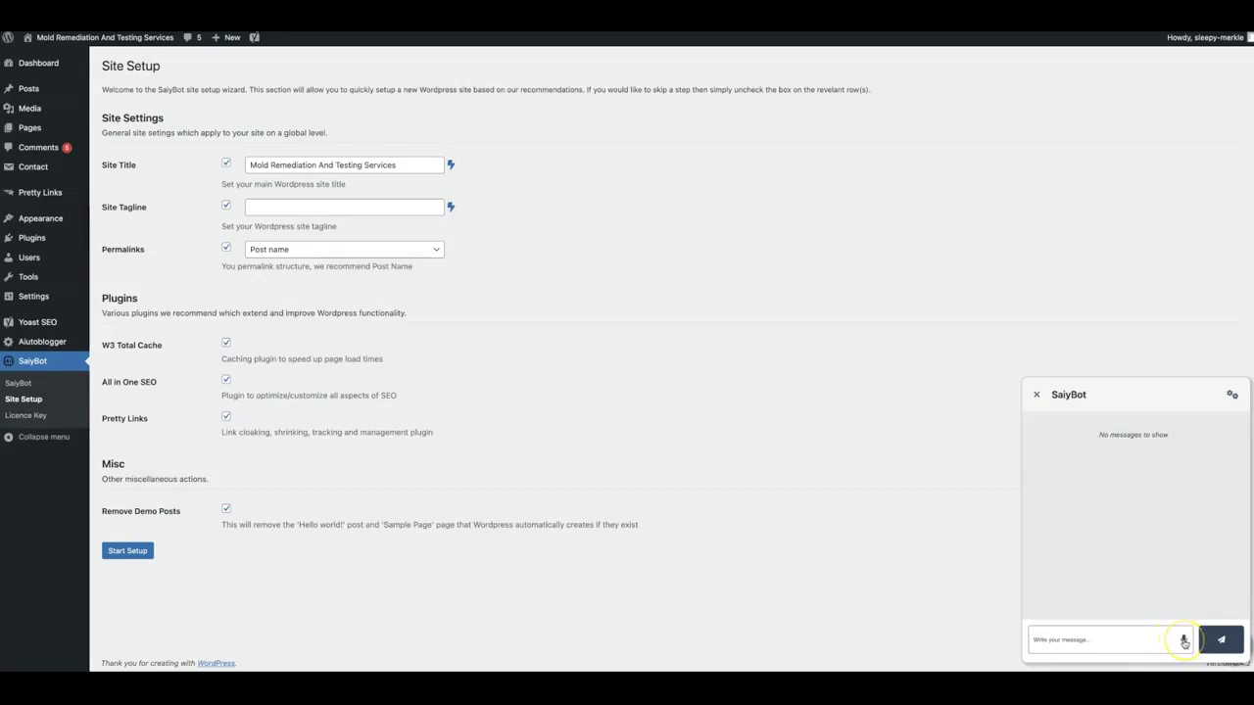
left_click(1183, 641)
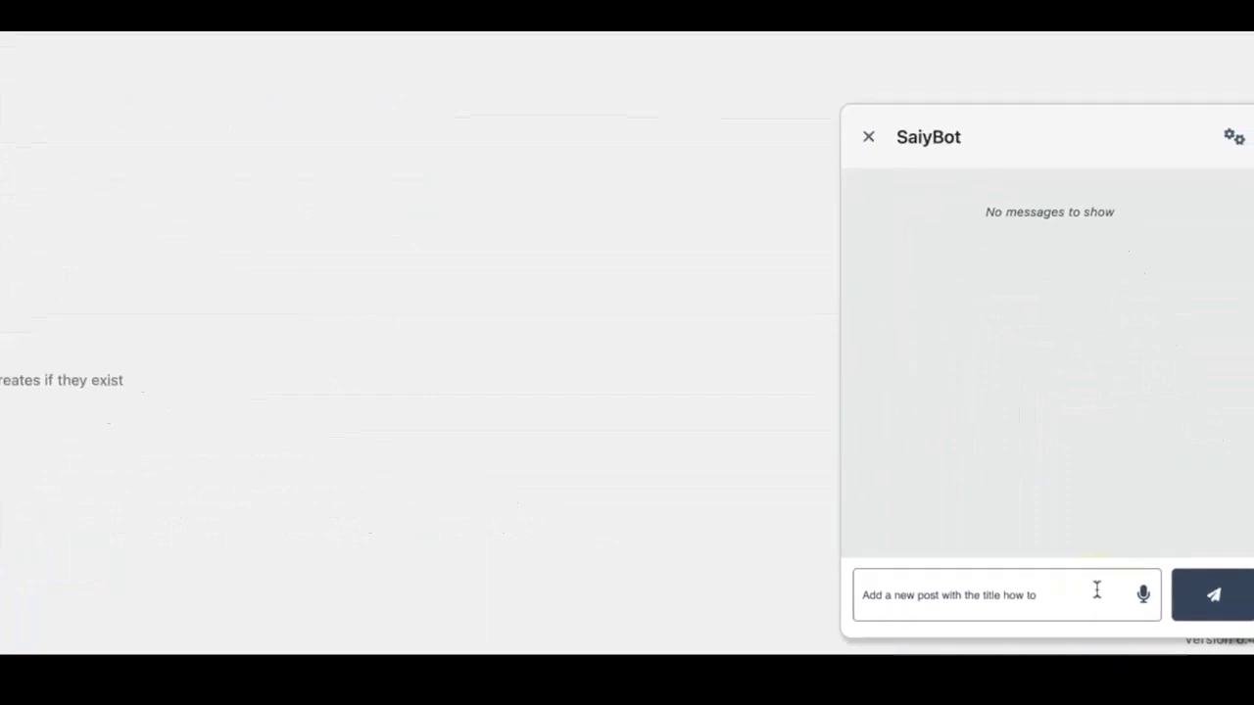
left_click(1051, 387)
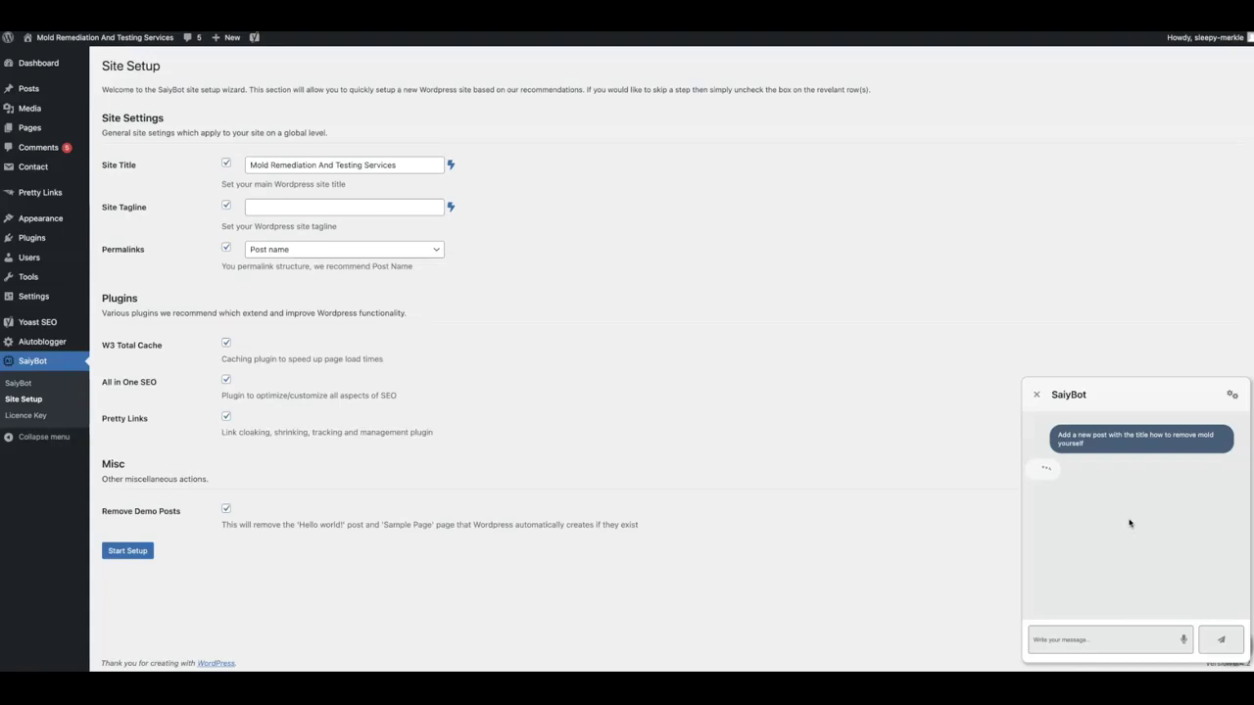
left_click(1136, 499)
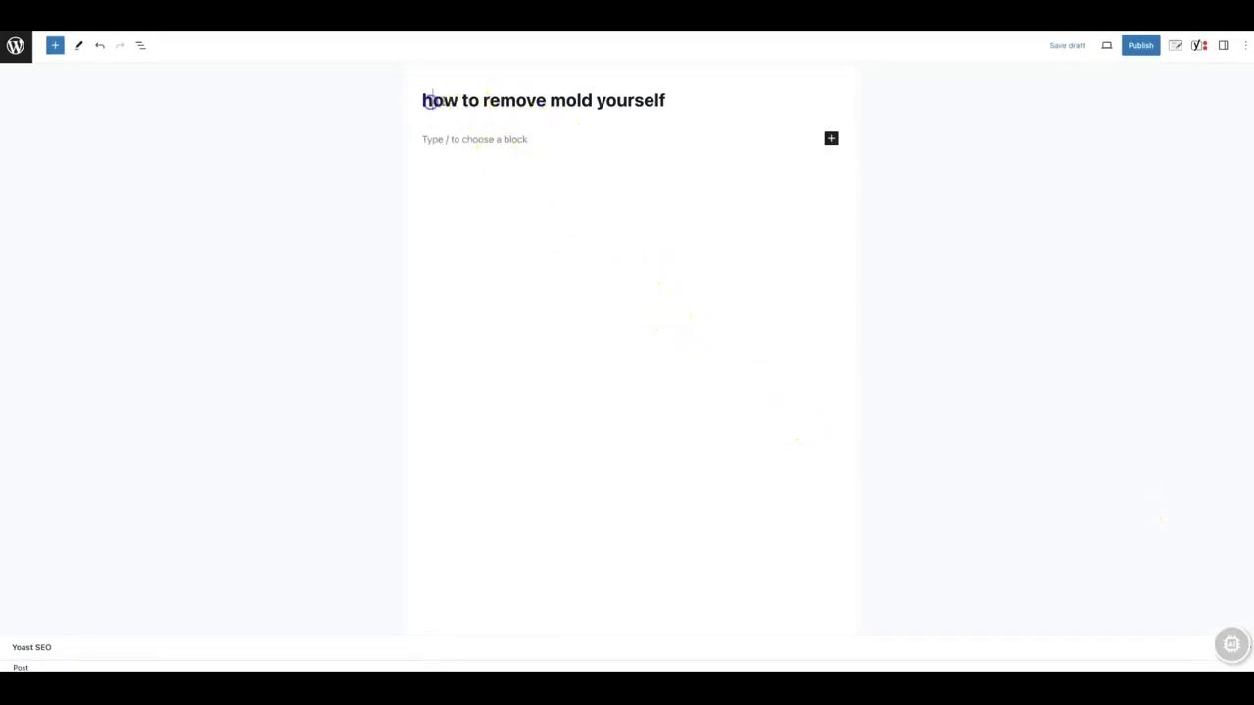
Step: Capitalize the first letter of the post title and copy the whole title into the first paragraph
key("BackSpace")
type("H")
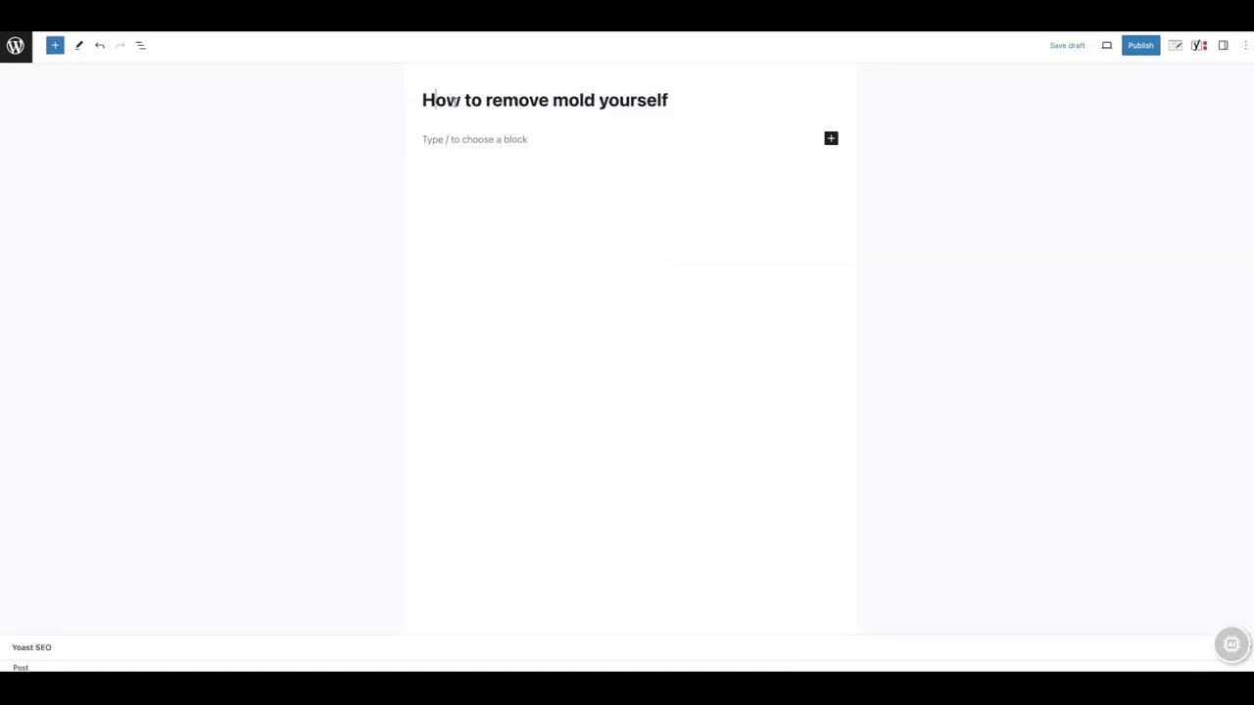
triple_click(509, 100)
key("ctrl+c")
left_click(498, 139)
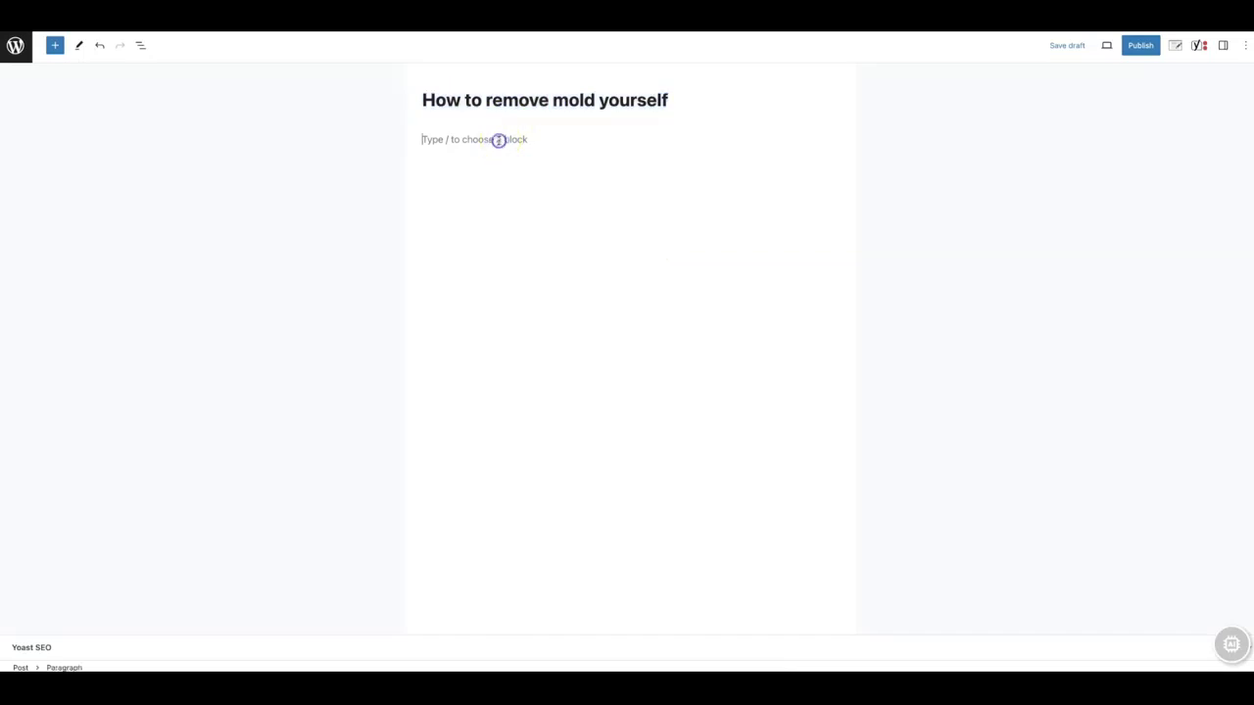
key("ctrl+v")
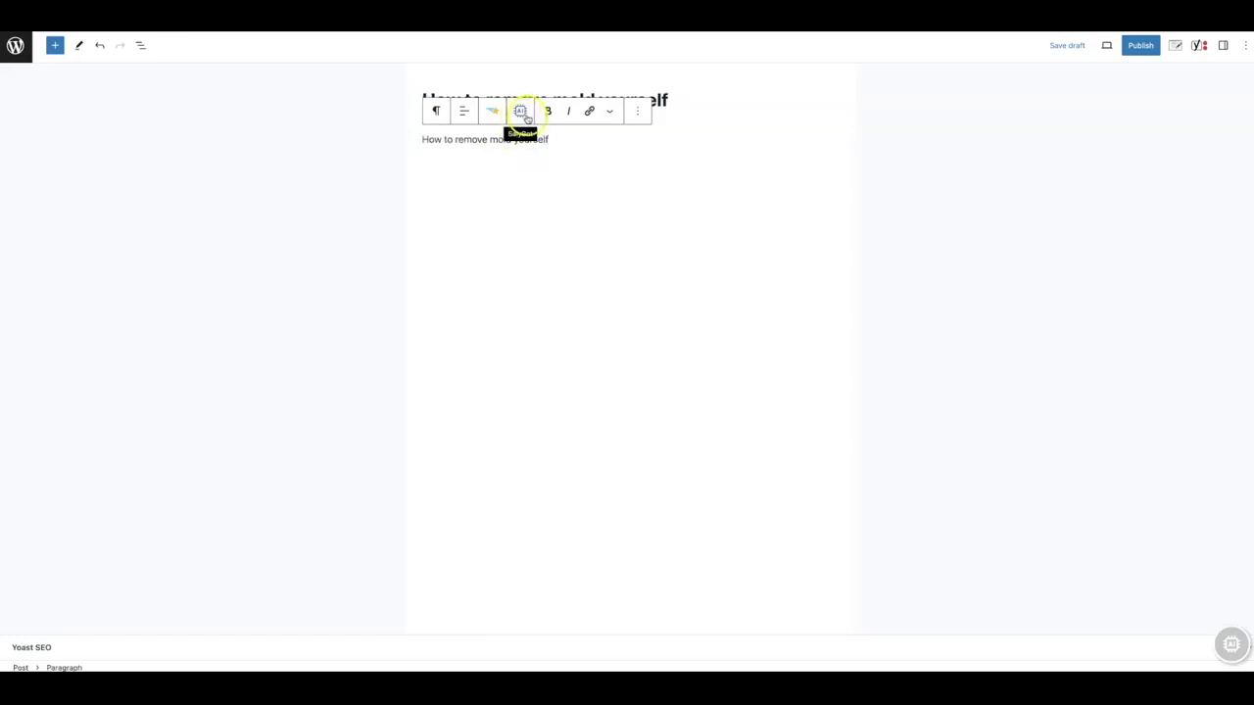
Step: Open SaiyBot's Expand dialog for the first paragraph
left_click(526, 116)
left_click(521, 114)
left_click(523, 116)
left_click(539, 147)
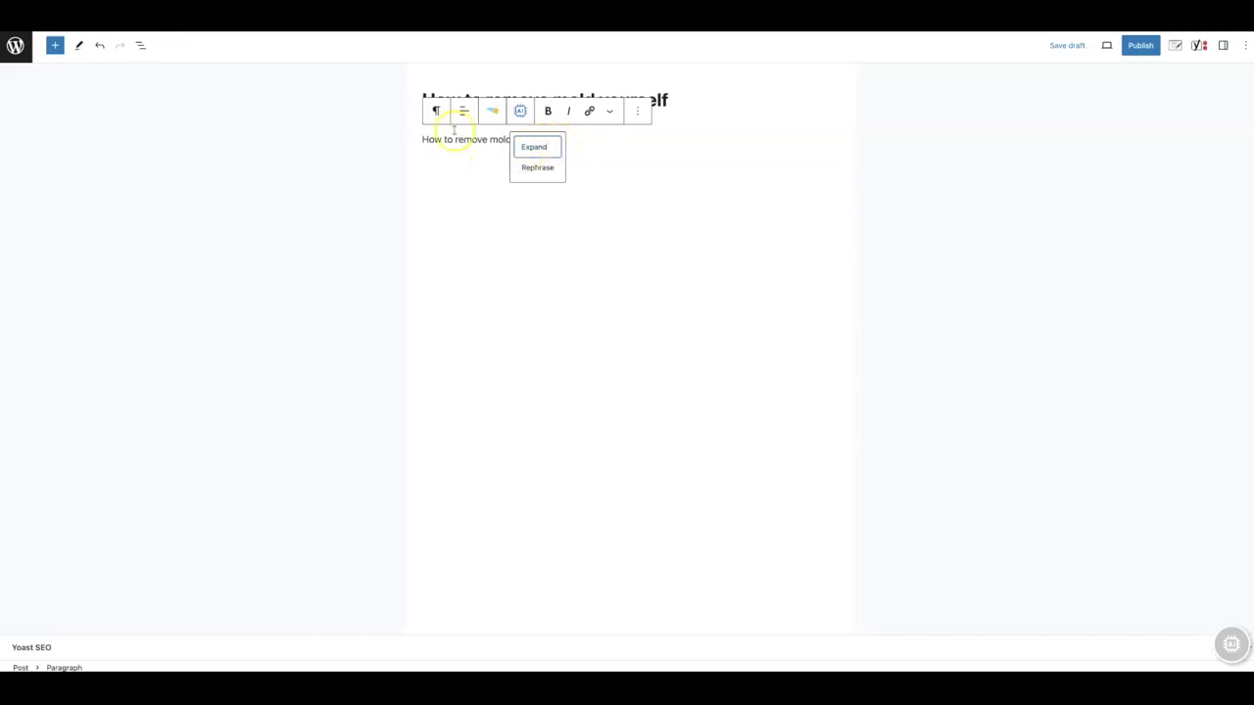
left_click(552, 171)
left_click(543, 169)
left_click(543, 153)
left_click(544, 149)
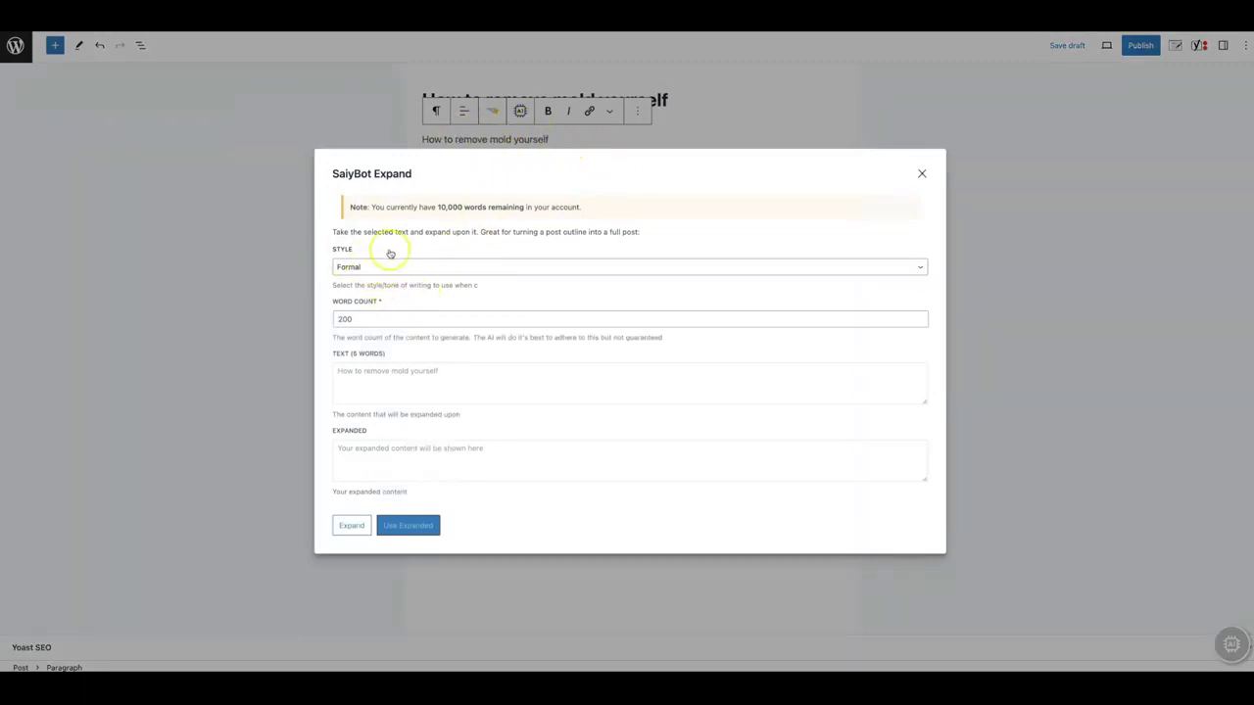
Step: Expand the paragraph in Formal style with a word count of 200 and use the generated text in the post
left_click(387, 268)
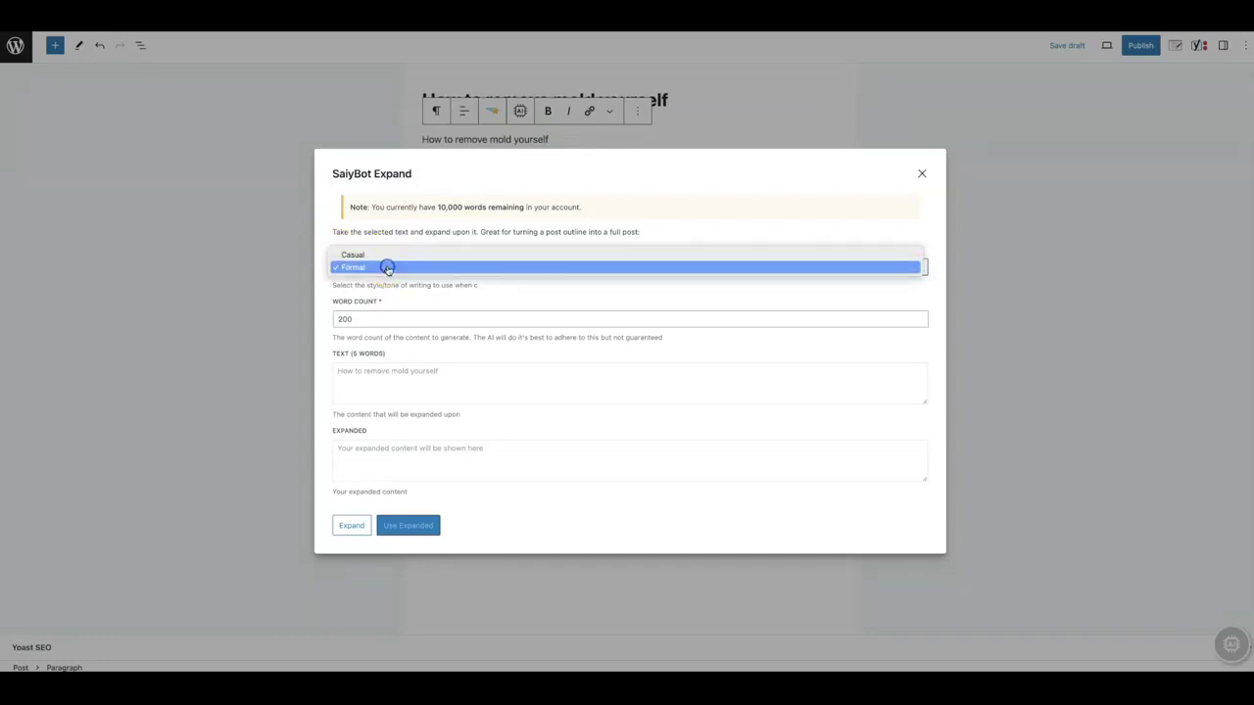
left_click(387, 267)
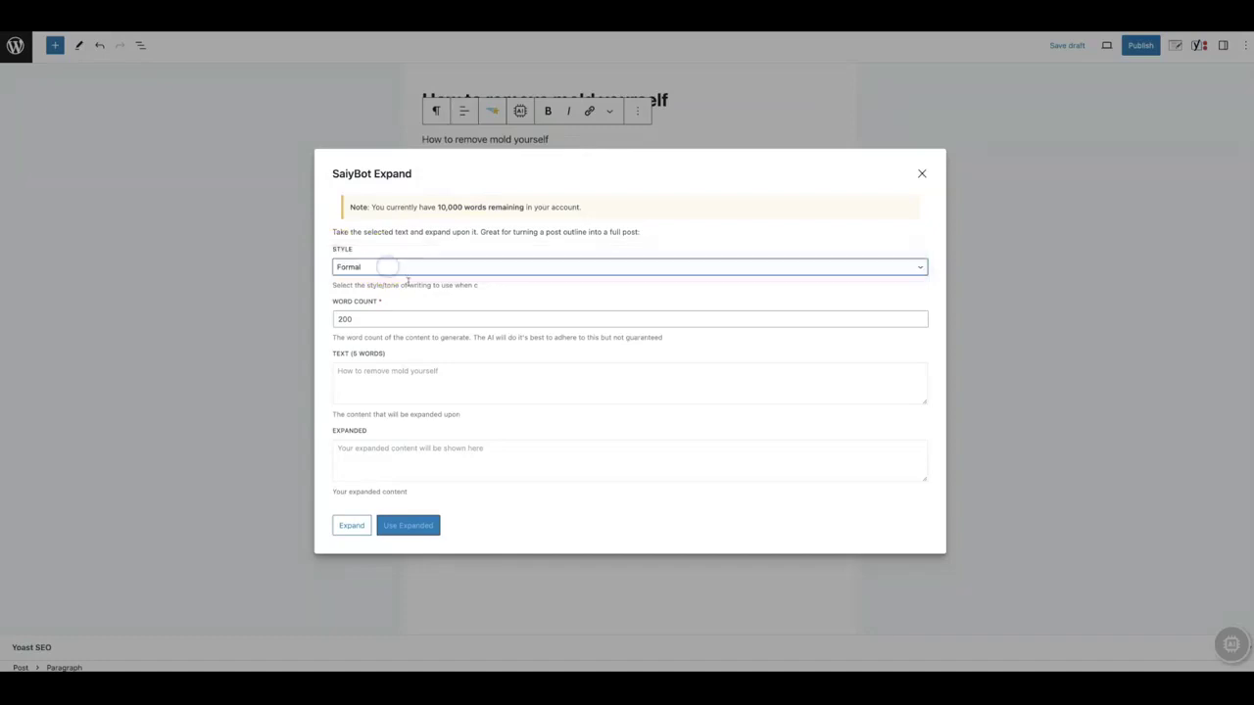
left_click(372, 317)
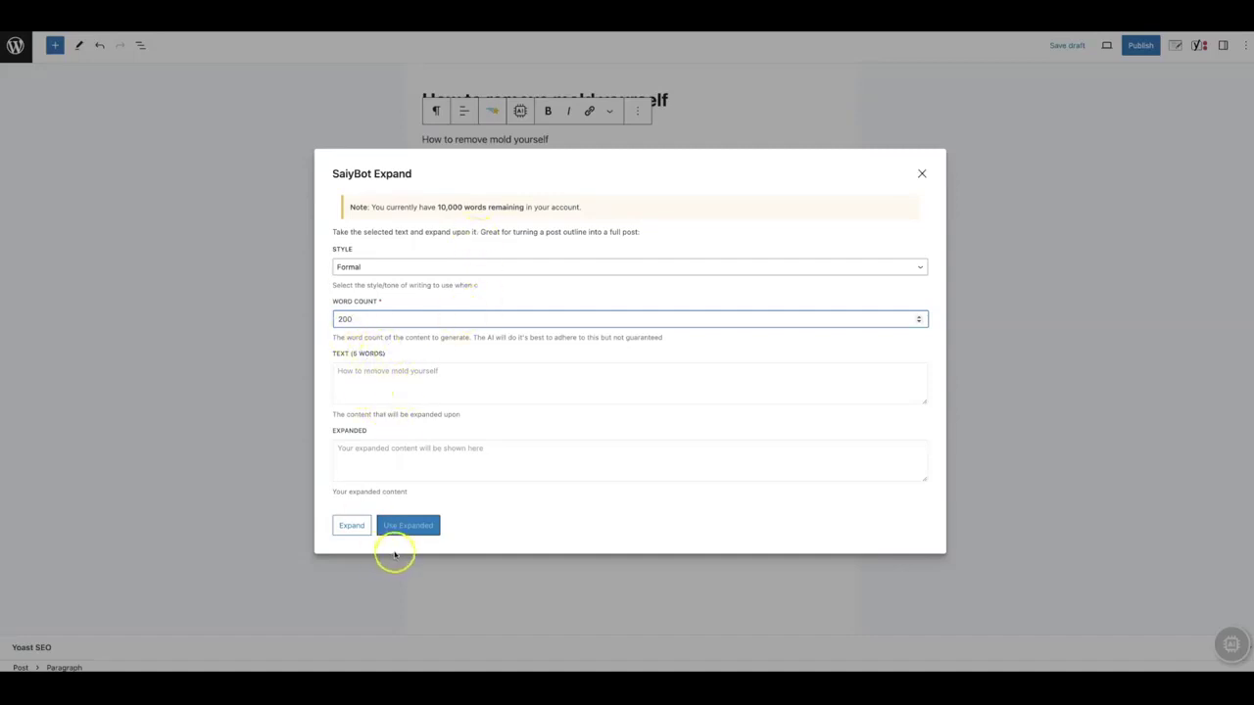
left_click(355, 527)
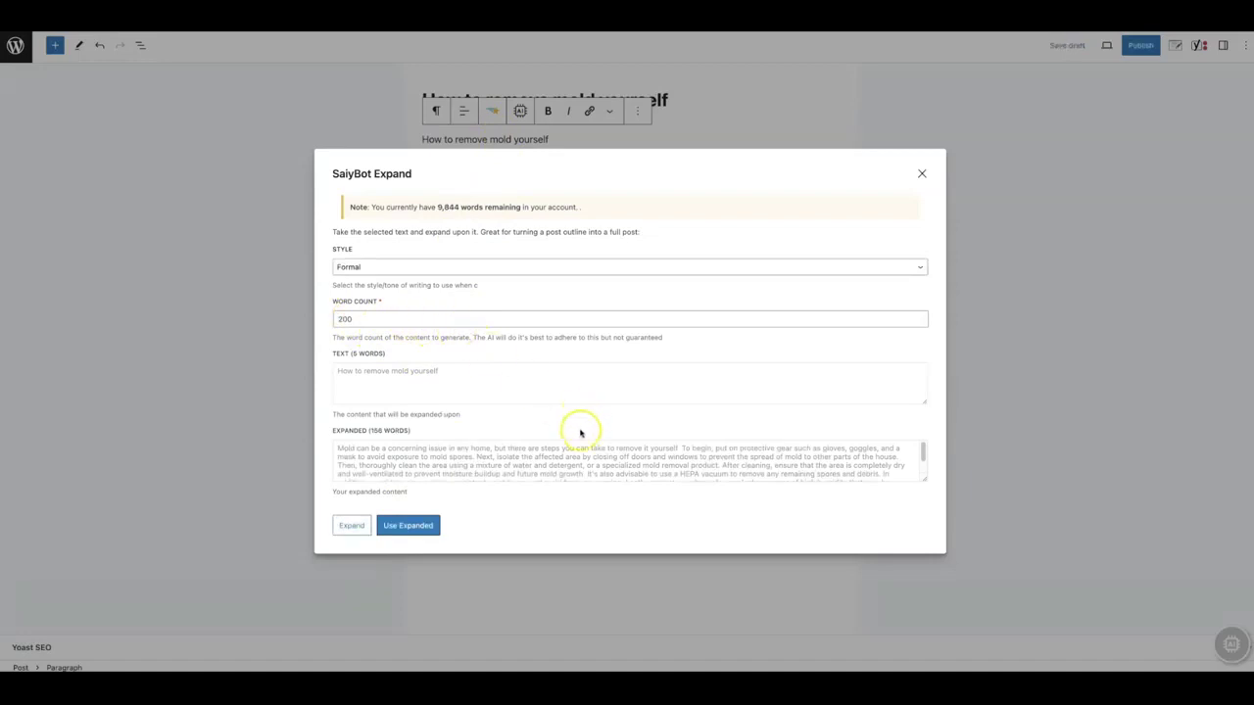
left_click(411, 526)
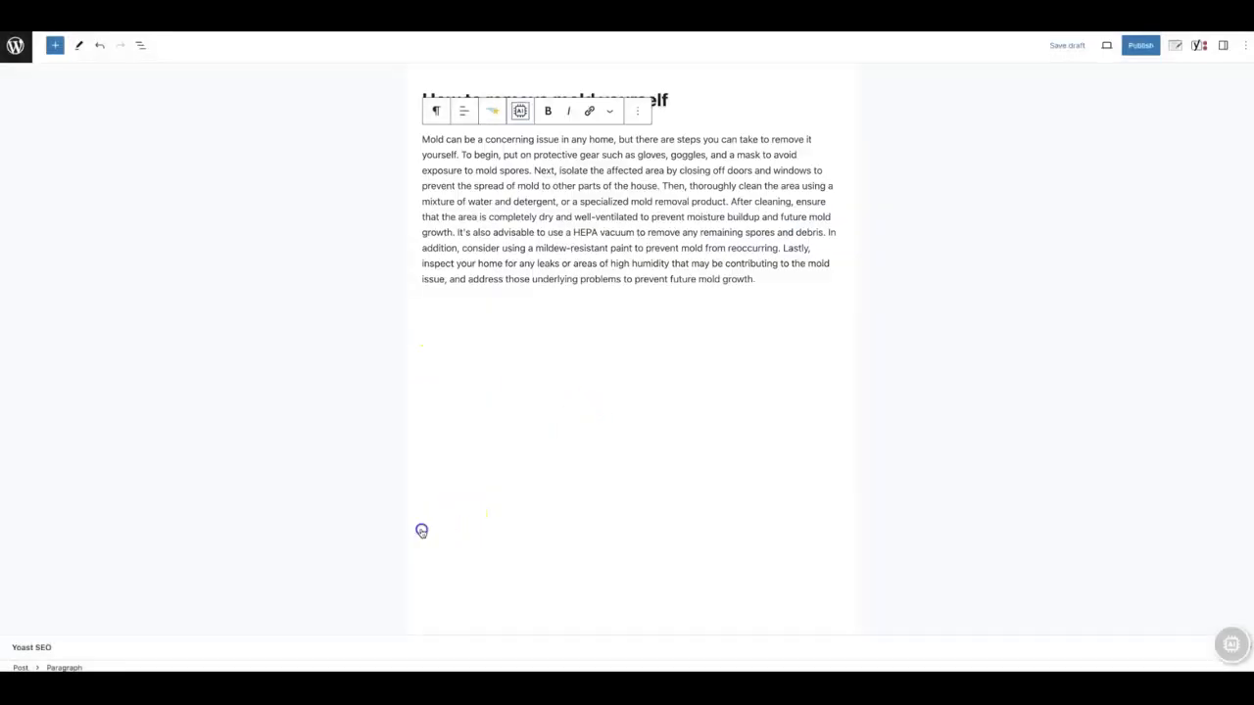
Step: Add a second paragraph reading "Some of the best products for removing mold naturally"
left_click(770, 283)
key("Return")
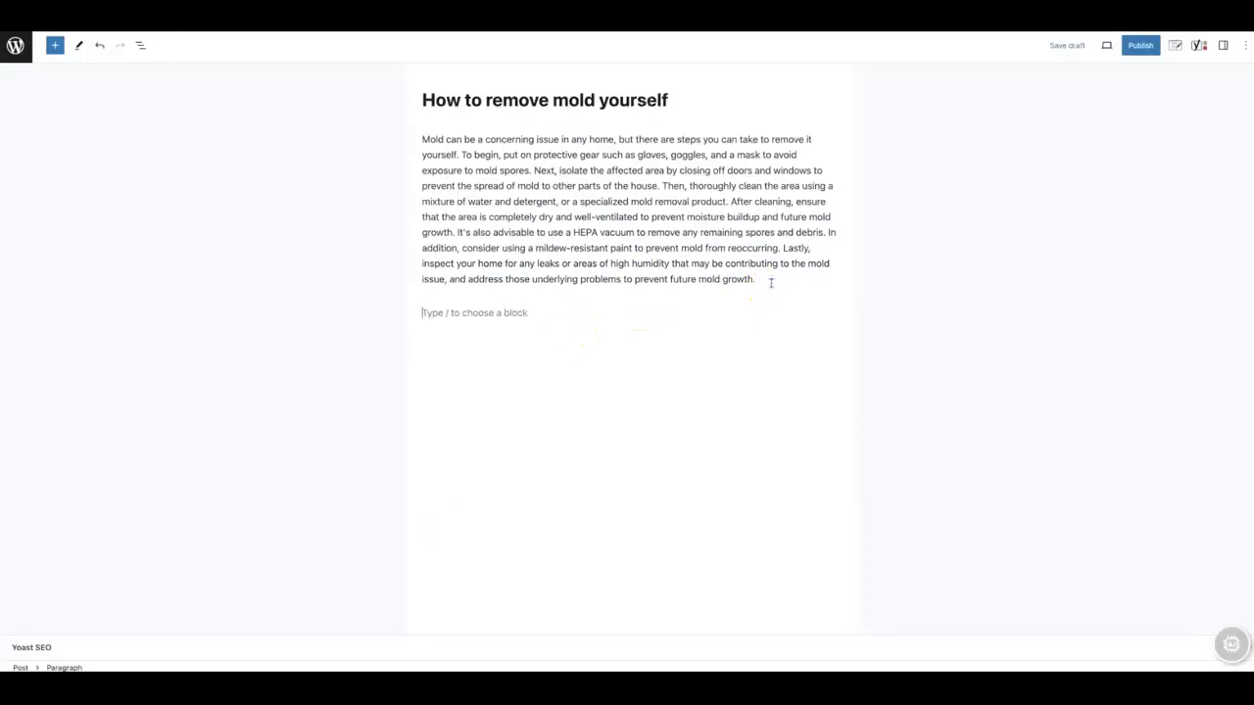
type("Some of the best products for removing mold naturally")
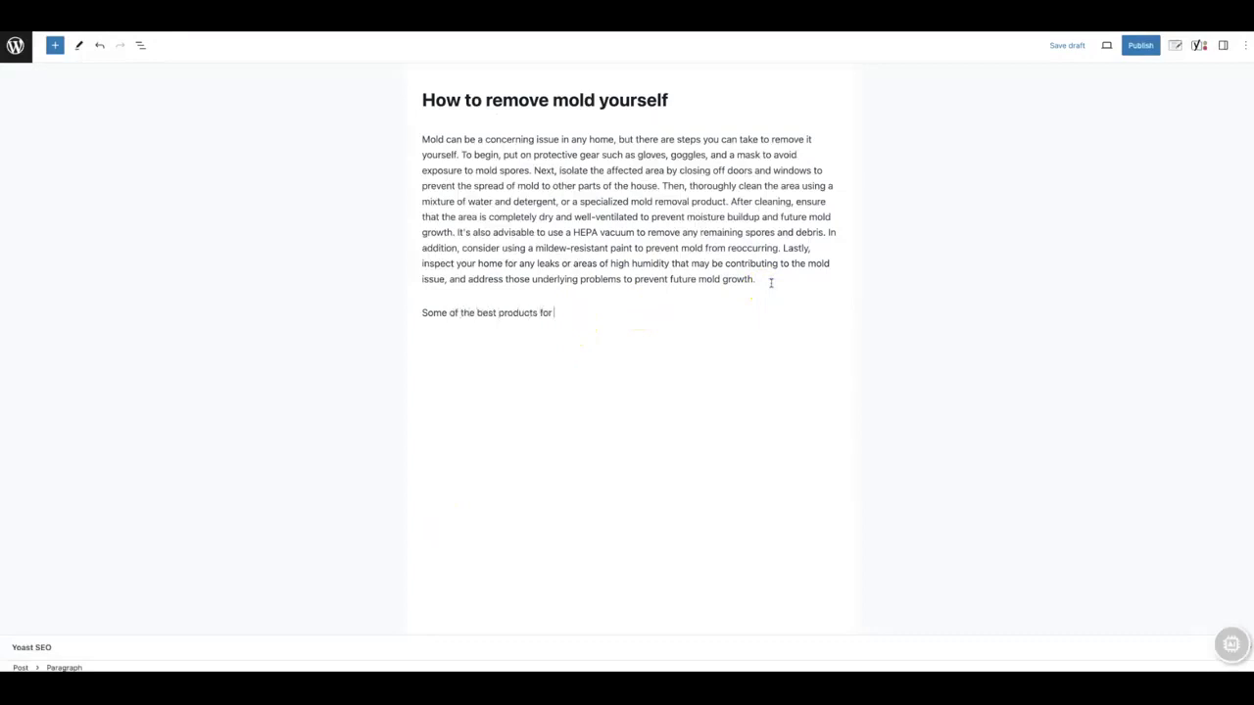
Step: Expand the second paragraph with SaiyBot and replace it with the generated text
triple_click(602, 313)
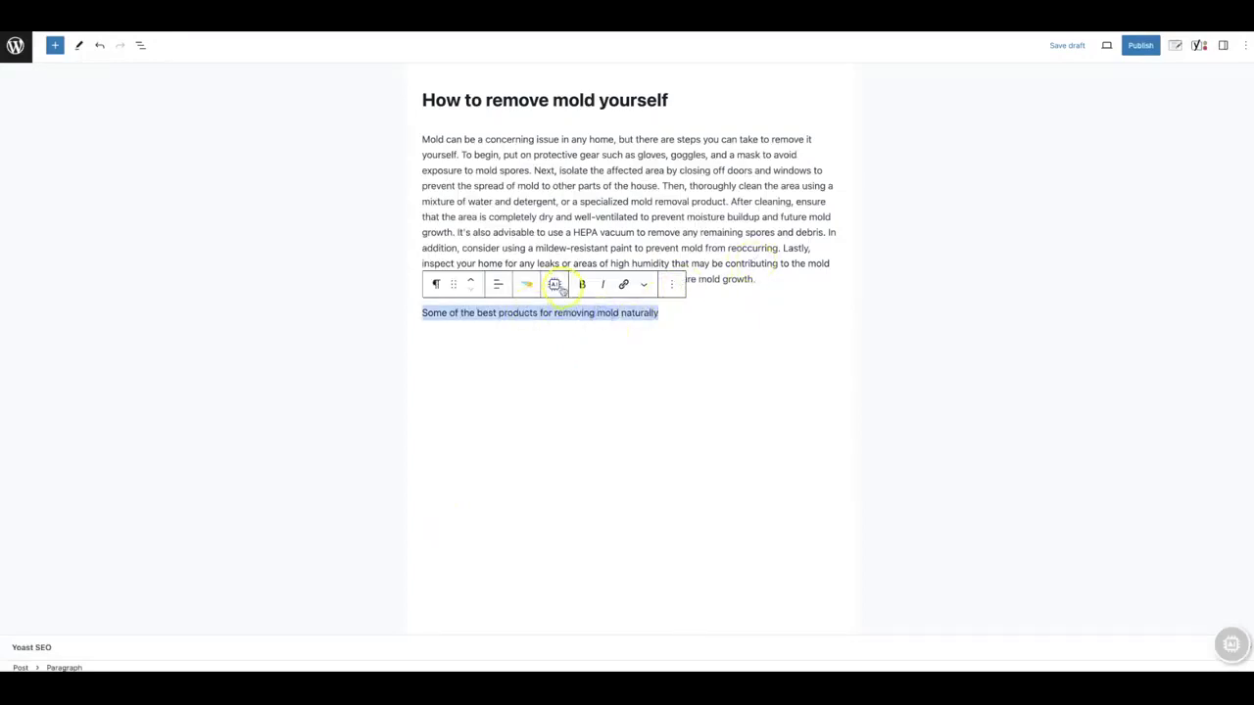
left_click(554, 284)
left_click(578, 319)
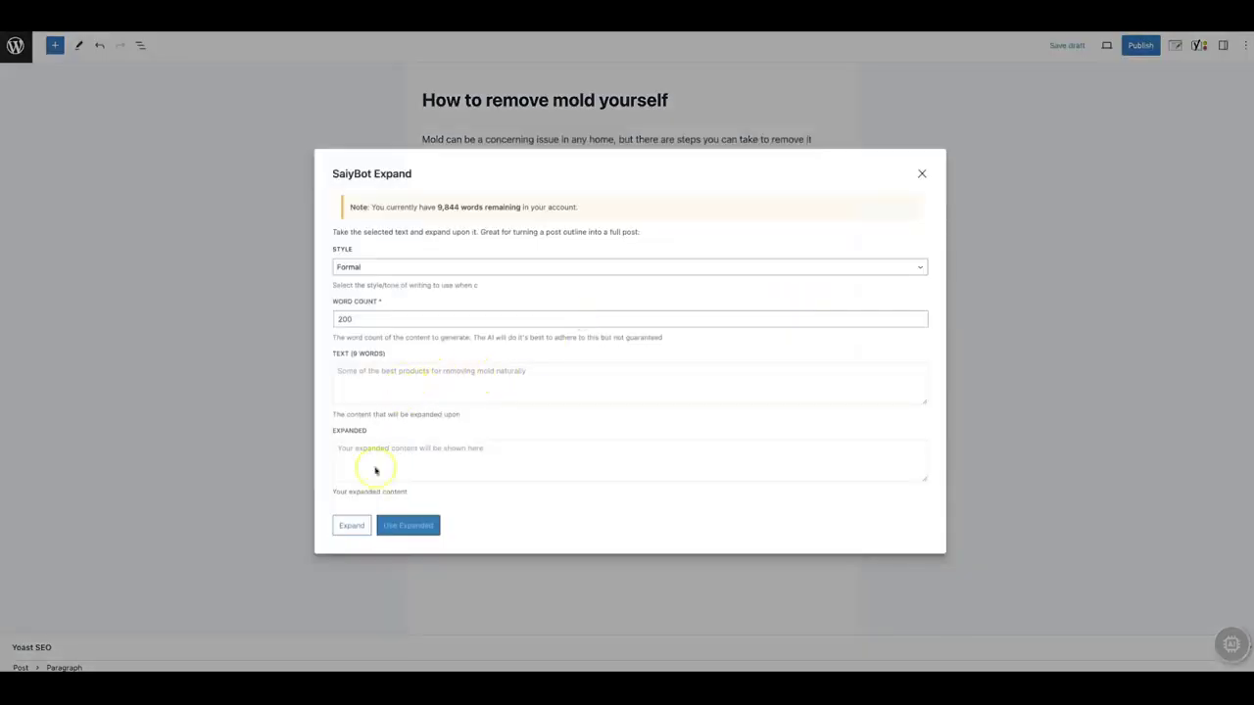
left_click(353, 526)
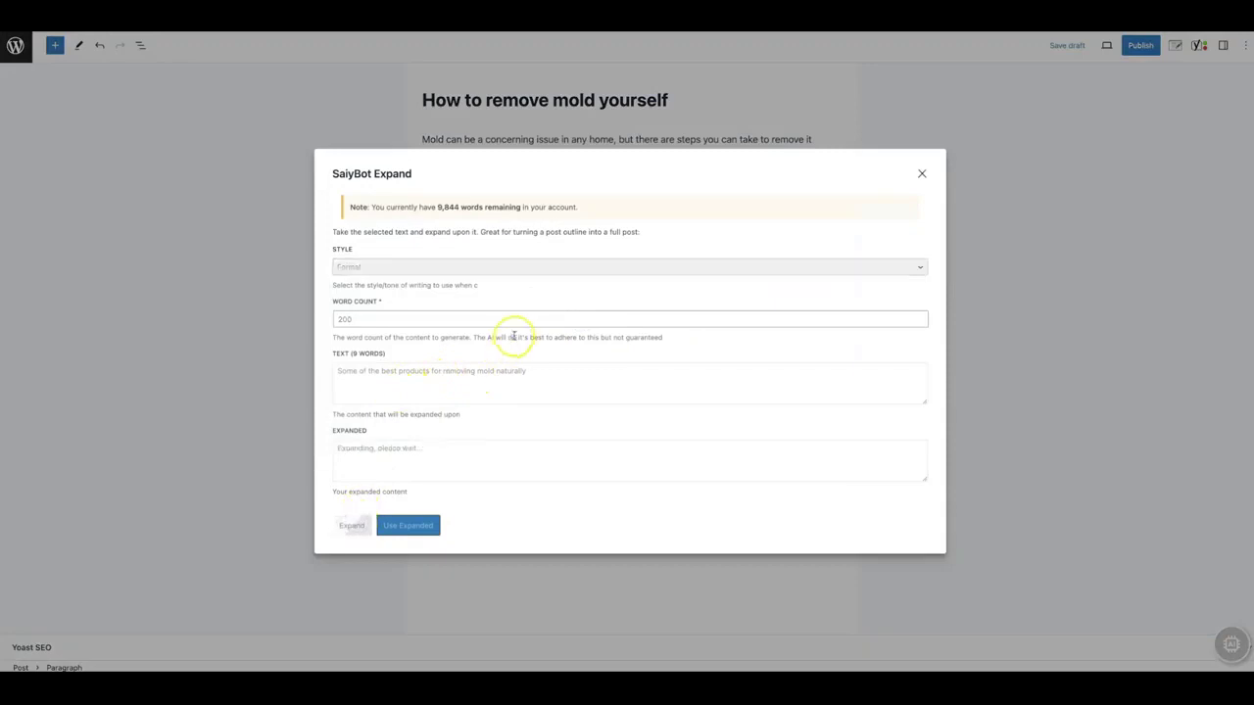
left_click(409, 525)
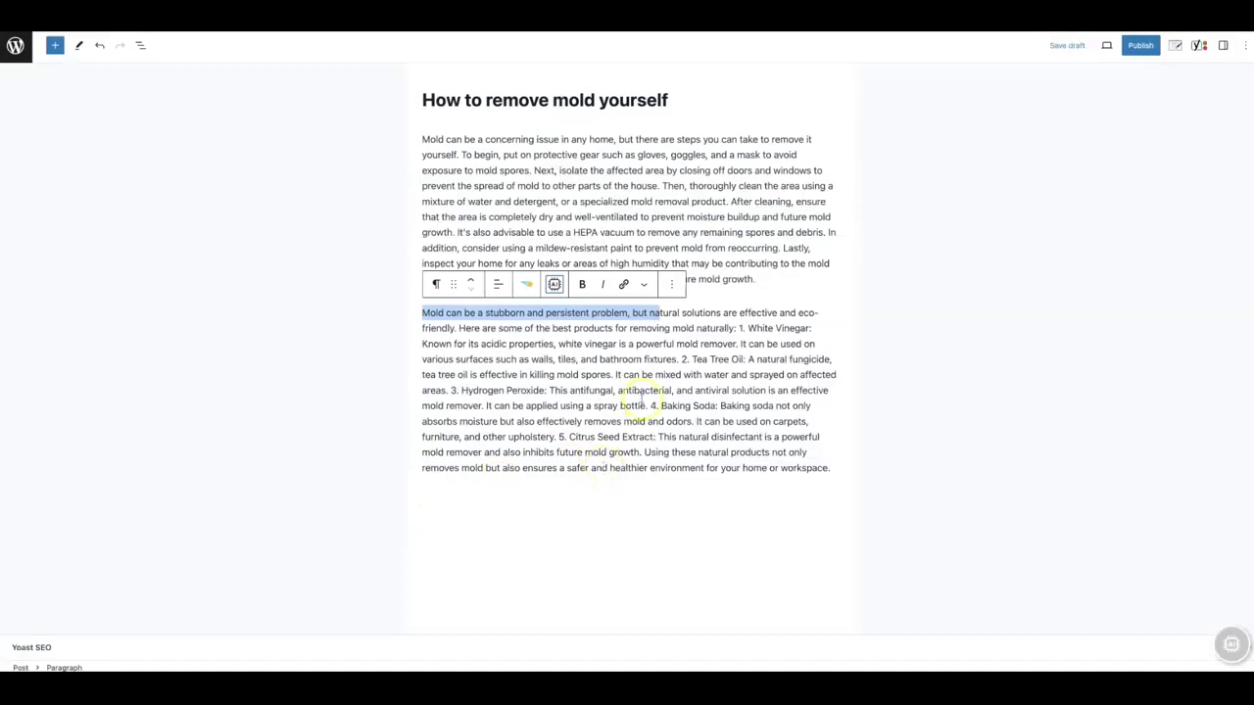
left_click(616, 509)
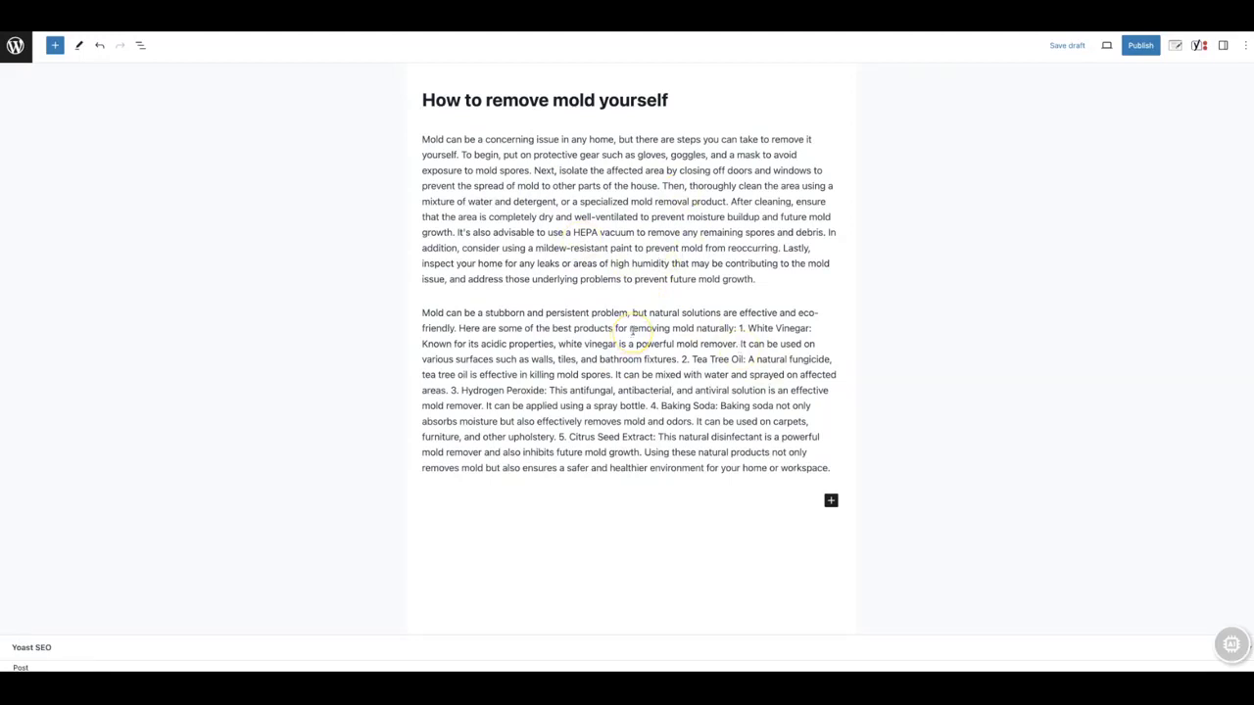
Step: Insert an Image block below the second paragraph
left_click(667, 487)
left_click(584, 433)
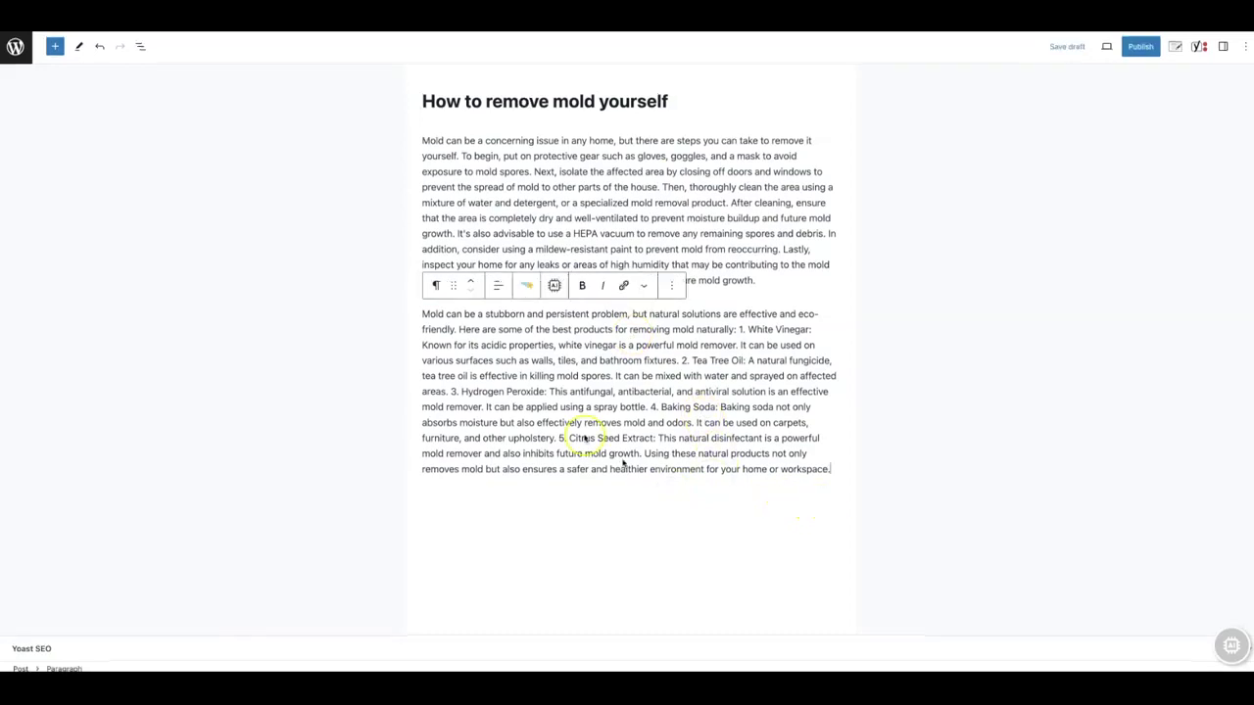
left_click(55, 45)
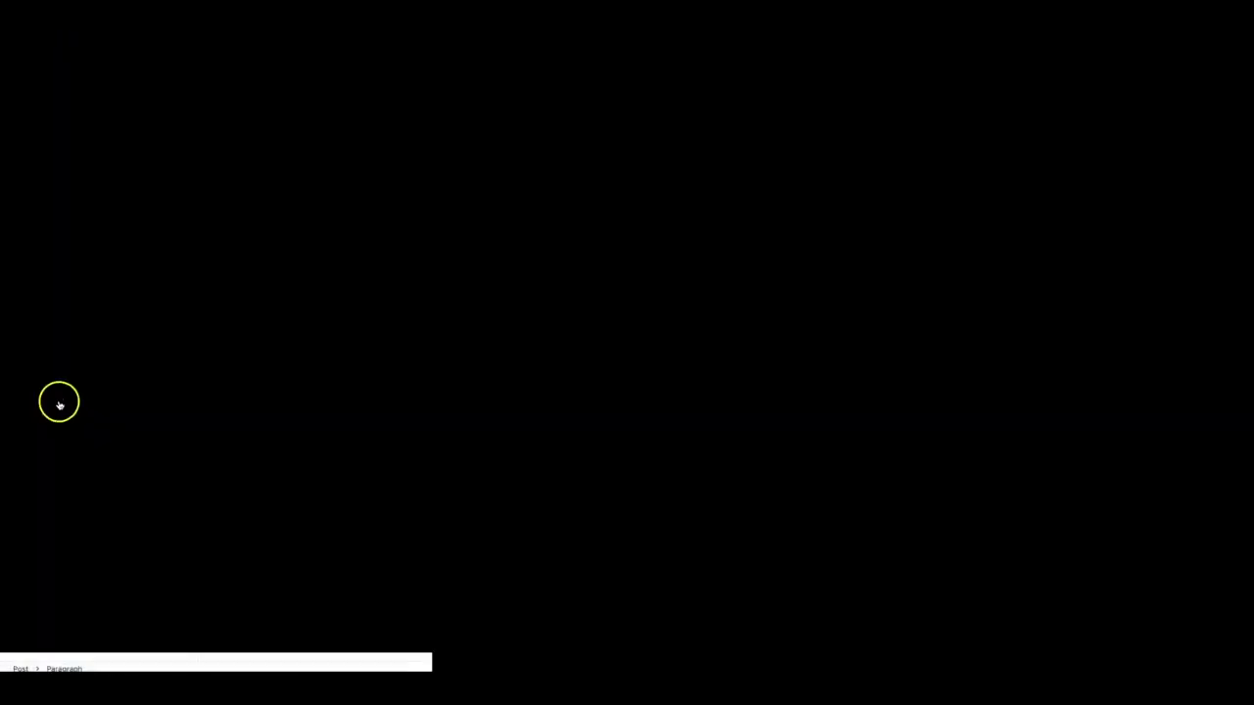
left_click_drag(42, 481, 716, 468)
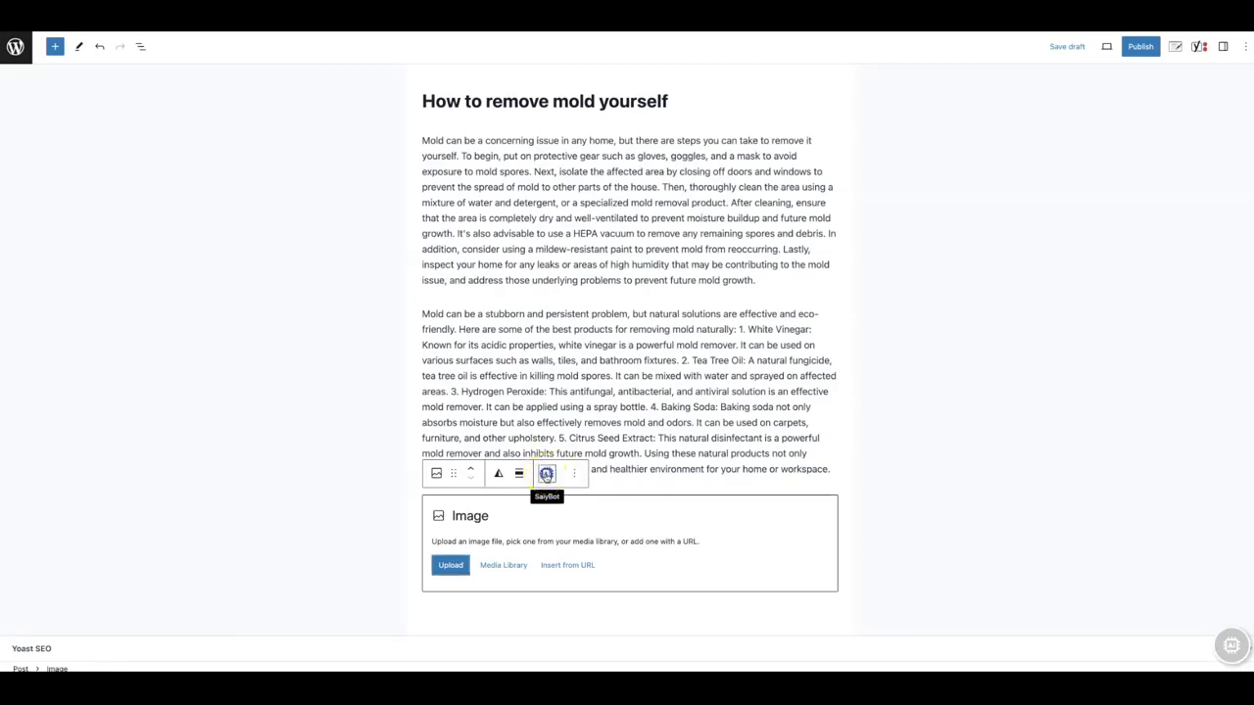
Step: Generate a SaiyBot image from the prompt "a nice 2 story house with a 2 car garage" and use it in the Image block
left_click(552, 474)
left_click(452, 370)
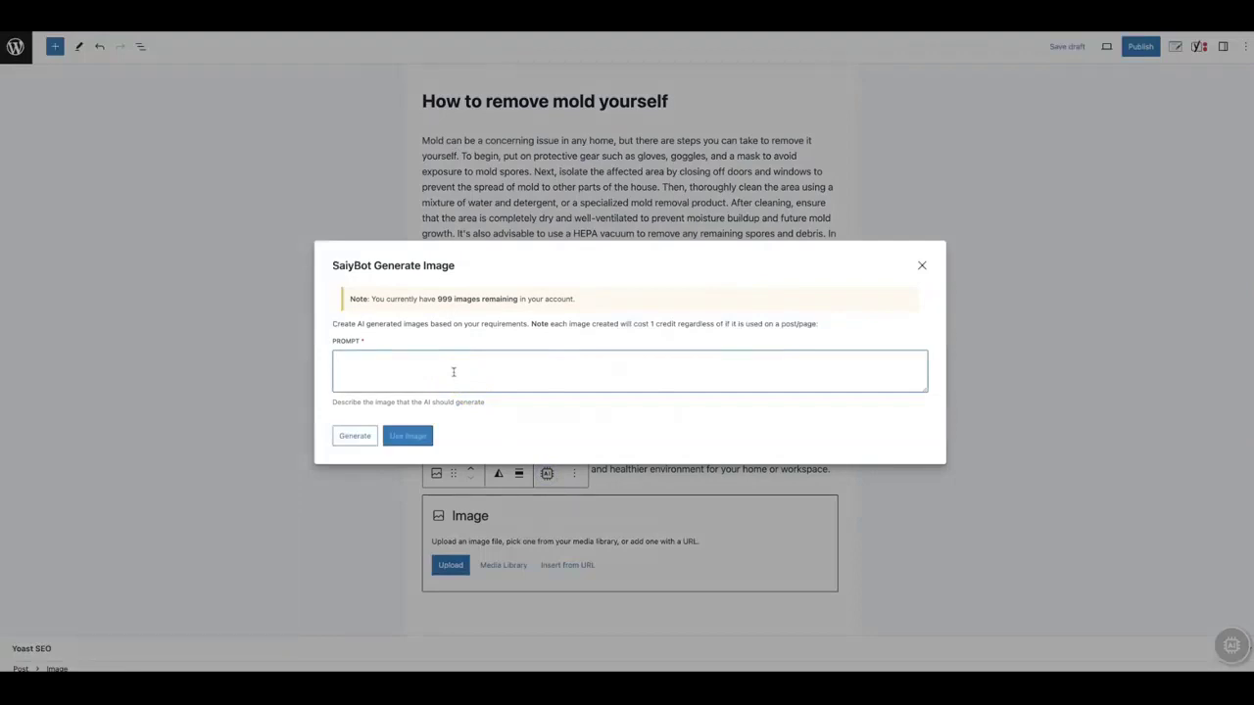
type("a nice 2 story house with a 2 car garage")
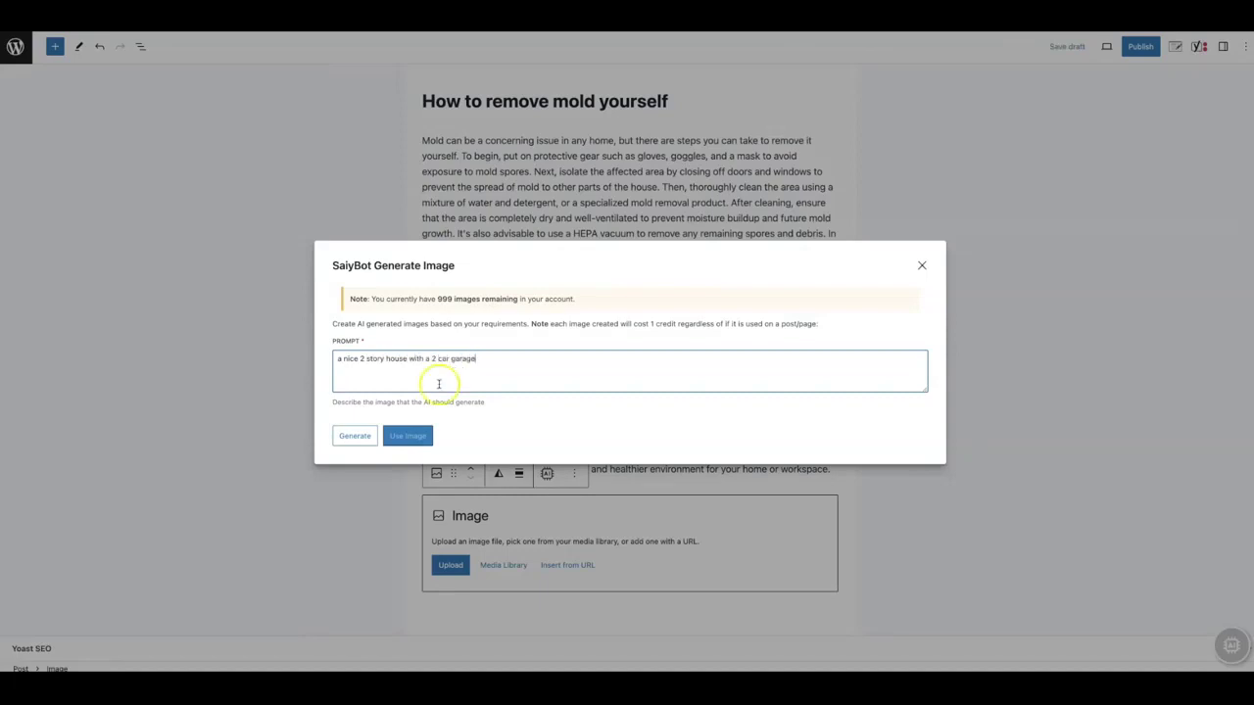
left_click(355, 437)
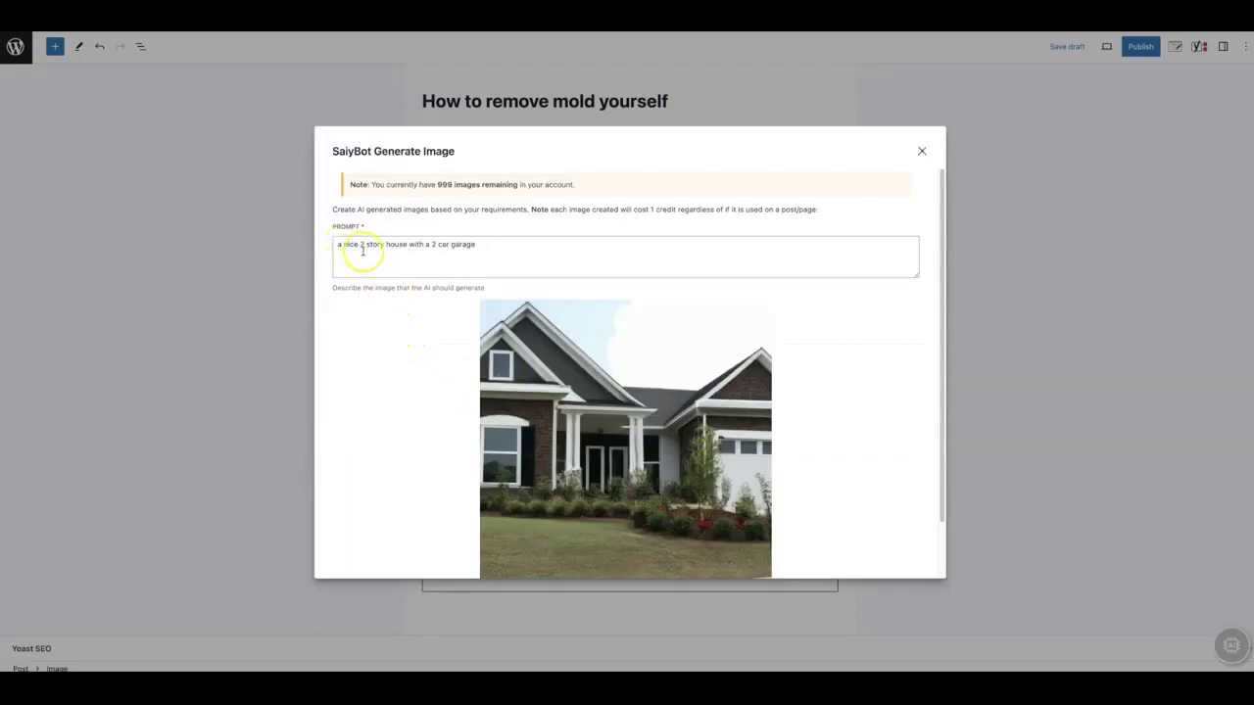
scroll(421, 260, "down", 2)
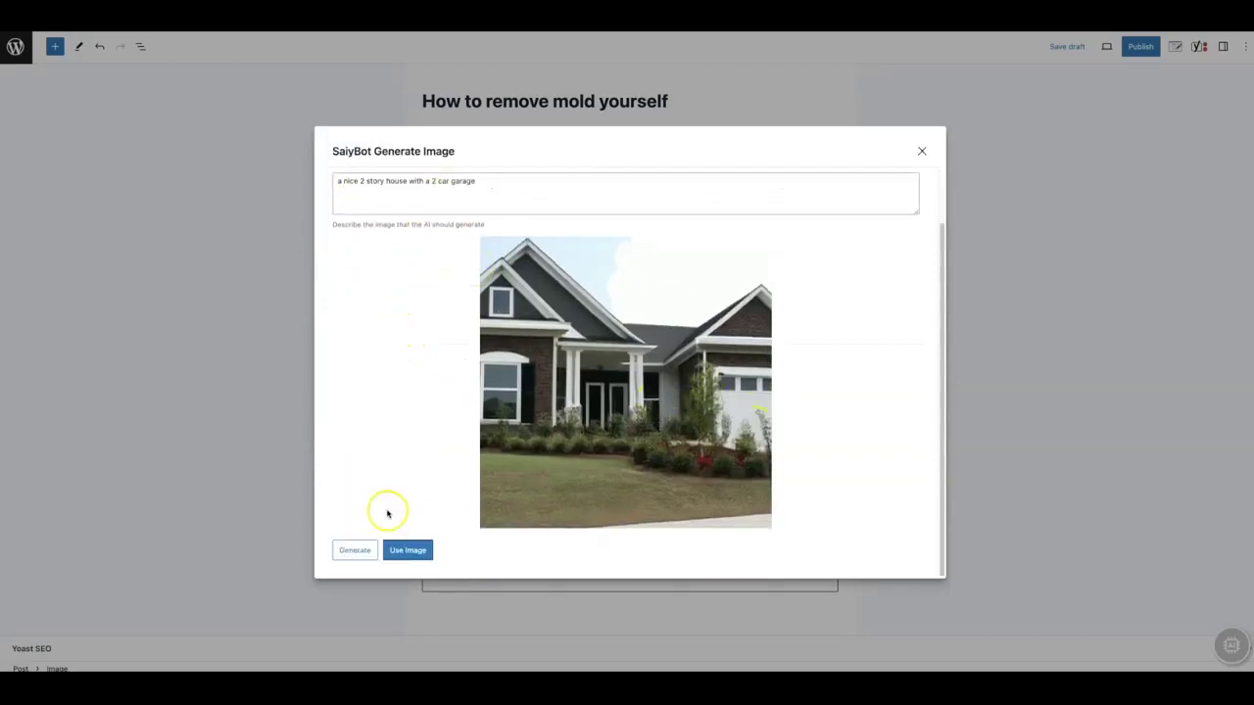
left_click(427, 550)
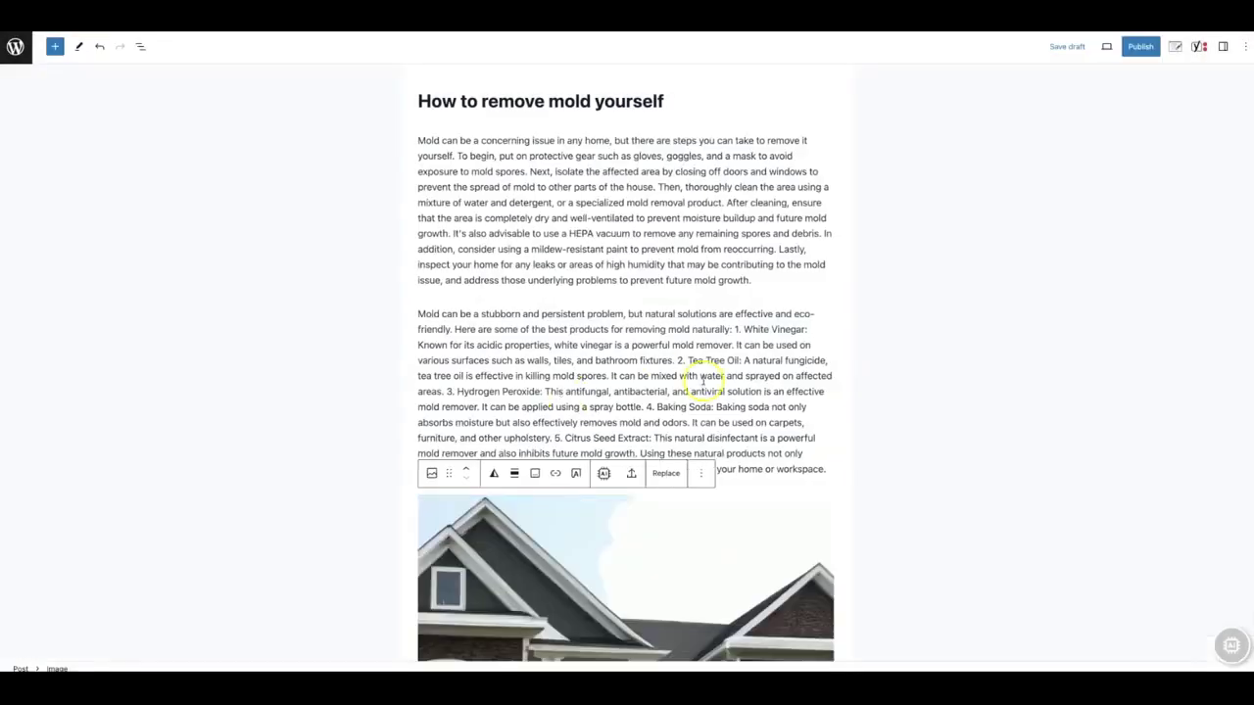
scroll(695, 372, "down", 2)
scroll(703, 384, "up", 3)
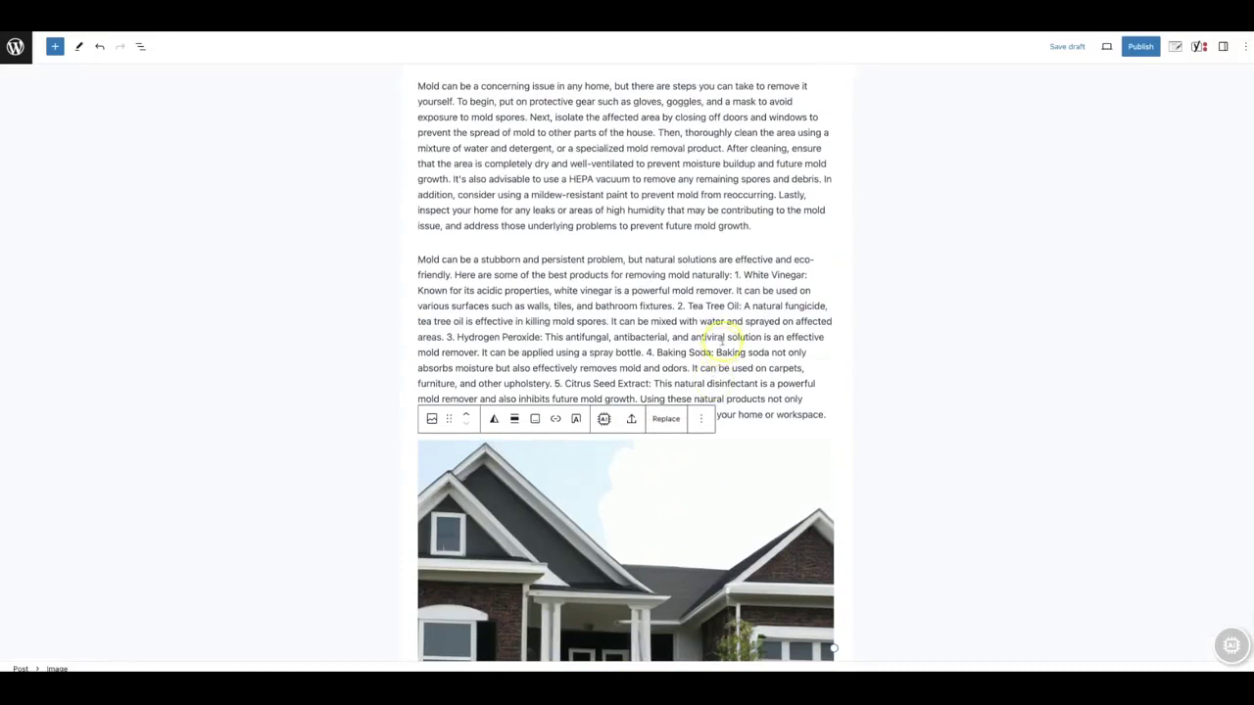
scroll(720, 338, "up", 1)
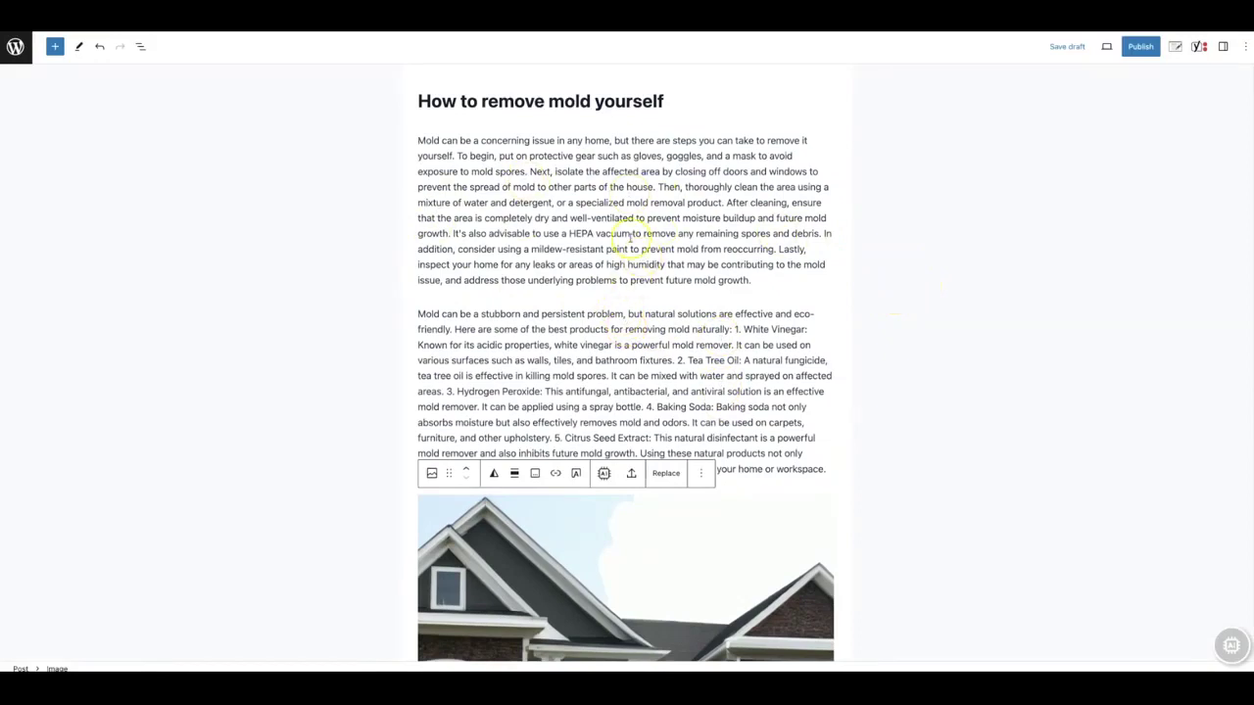
Step: Review the two paragraphs and the house image, and save the mold post as a draft
scroll(617, 382, "down", 3)
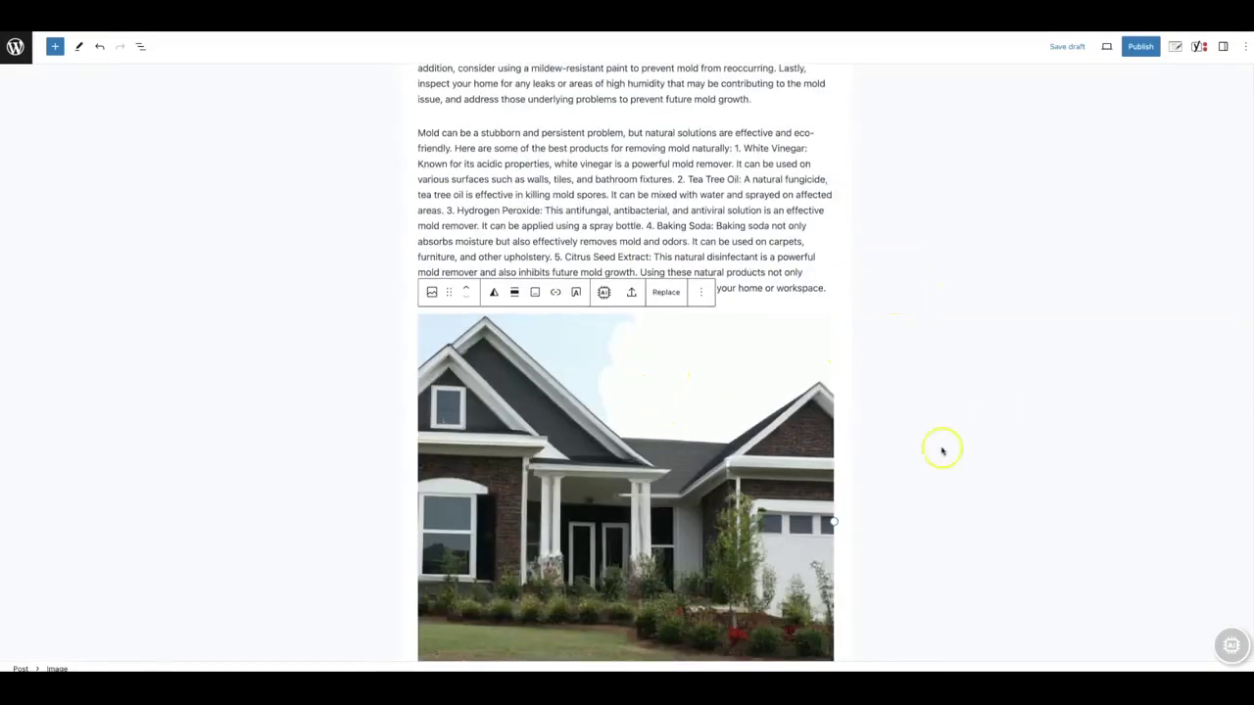
scroll(750, 372, "up", 3)
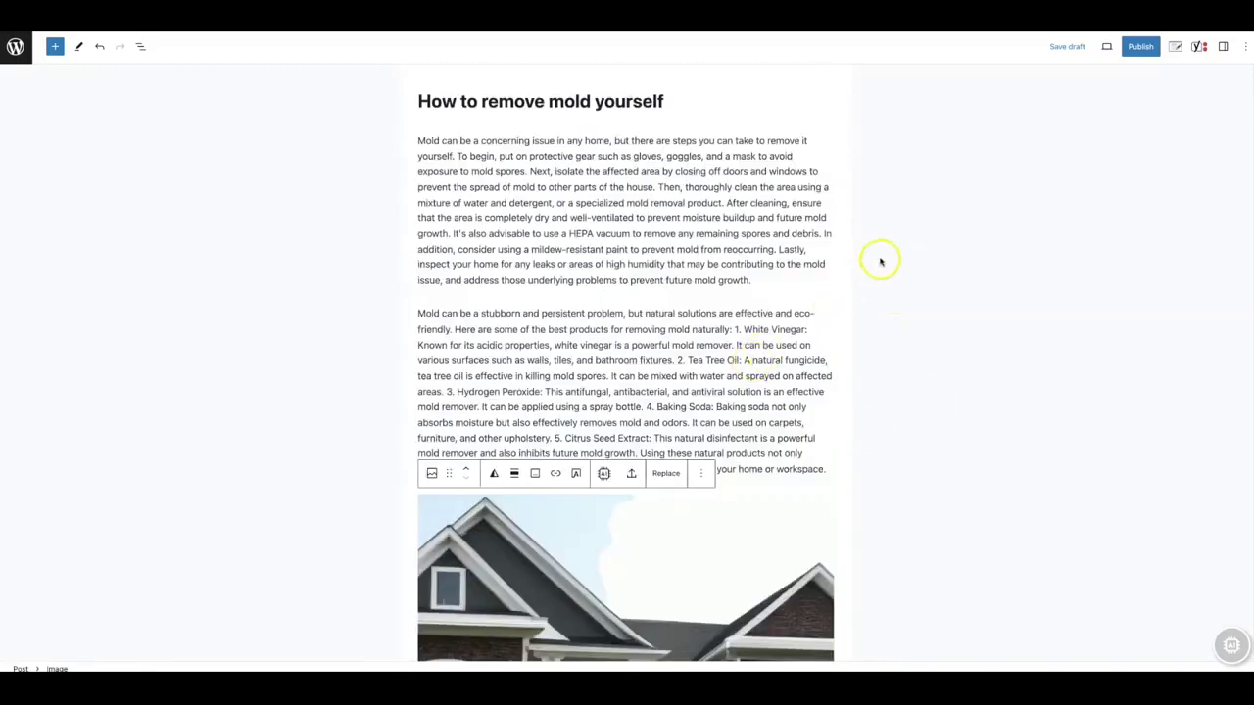
left_click(1063, 49)
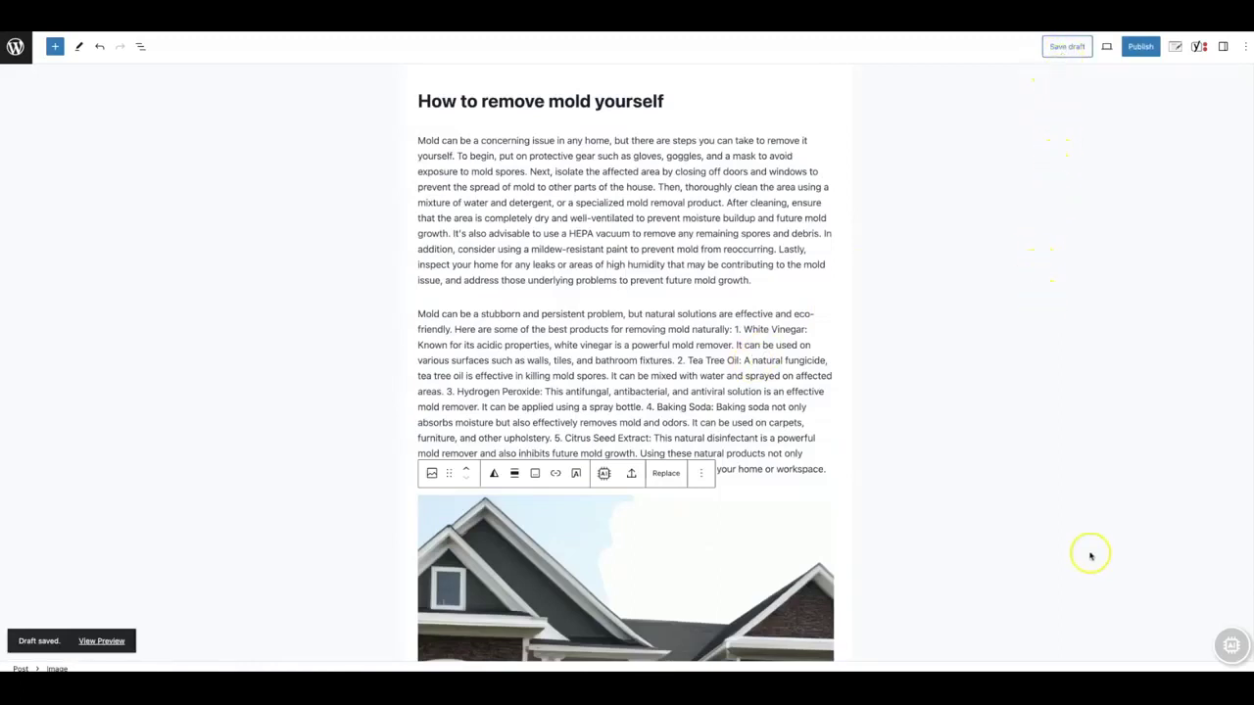
Step: Ask the SaiyBot chat to "Install the all-in-one SEO plugin" and confirm the All in One SEO plugin as the one to install
left_click(1232, 645)
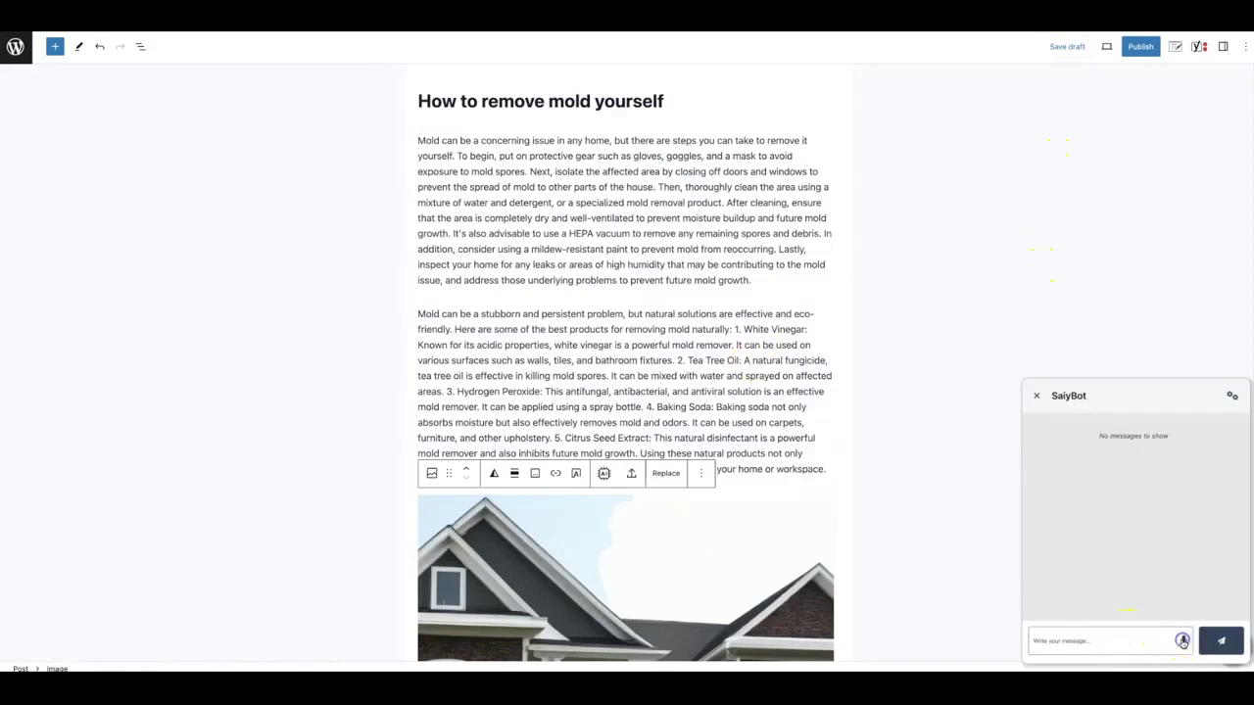
left_click(1156, 638)
type("Install")
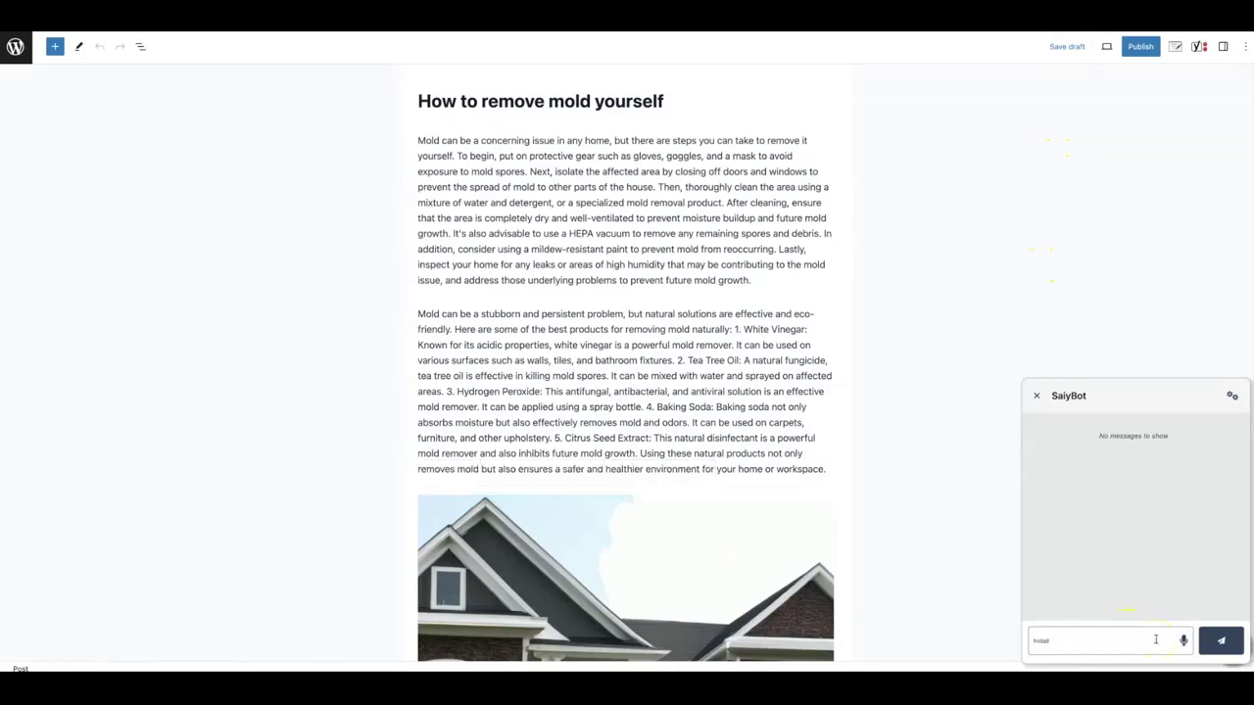
type(" the all-in-one SEO plugin")
key("Return")
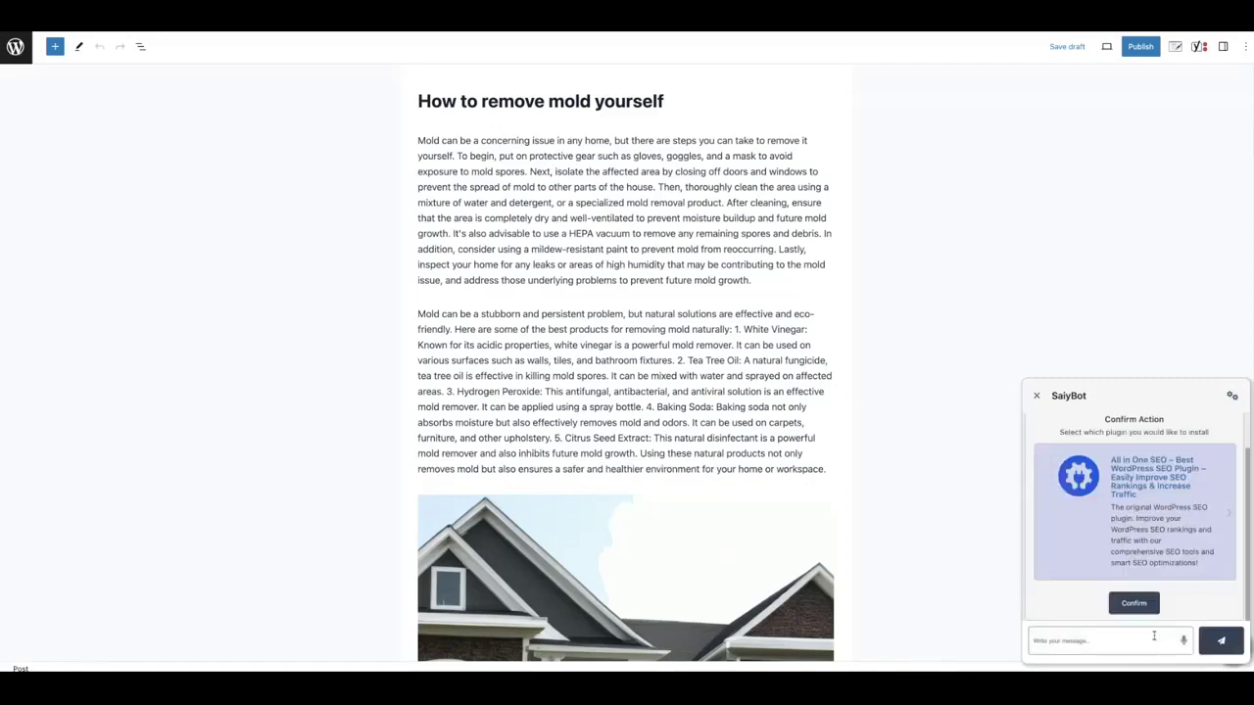
left_click(1161, 502)
left_click(1135, 603)
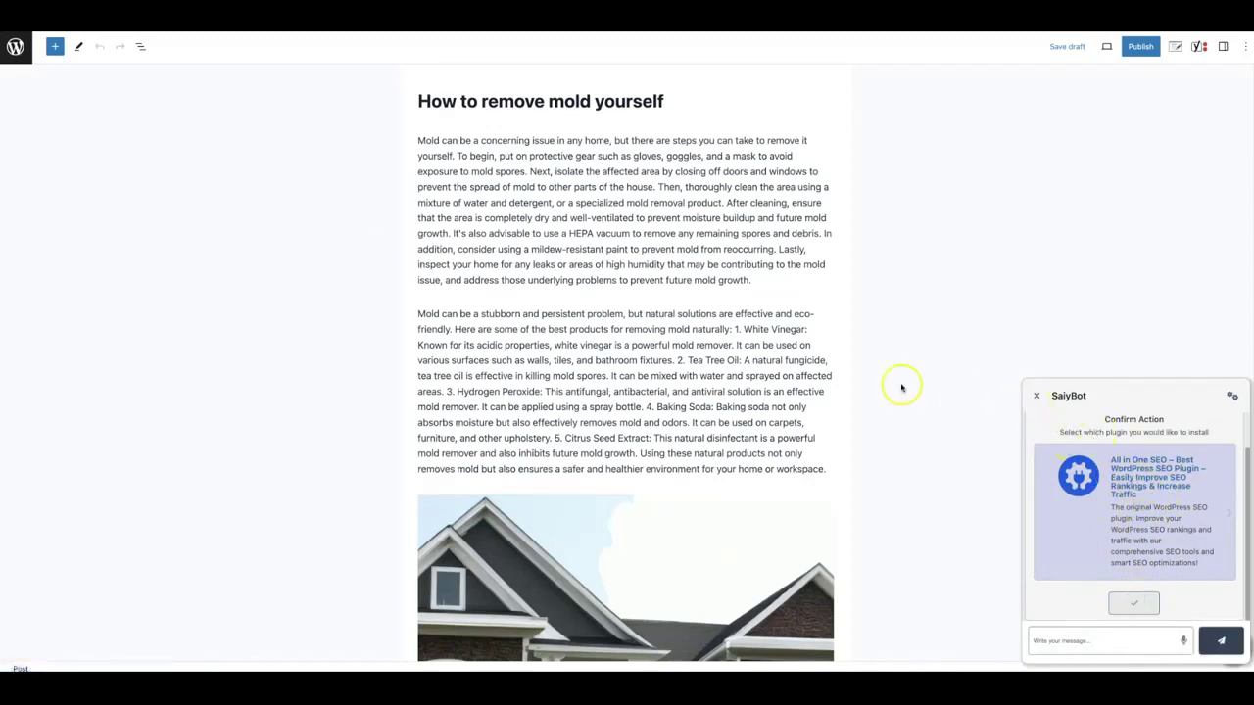
Step: Leave the post editor and show the site's installed plugins to check for All in One SEO
left_click(15, 47)
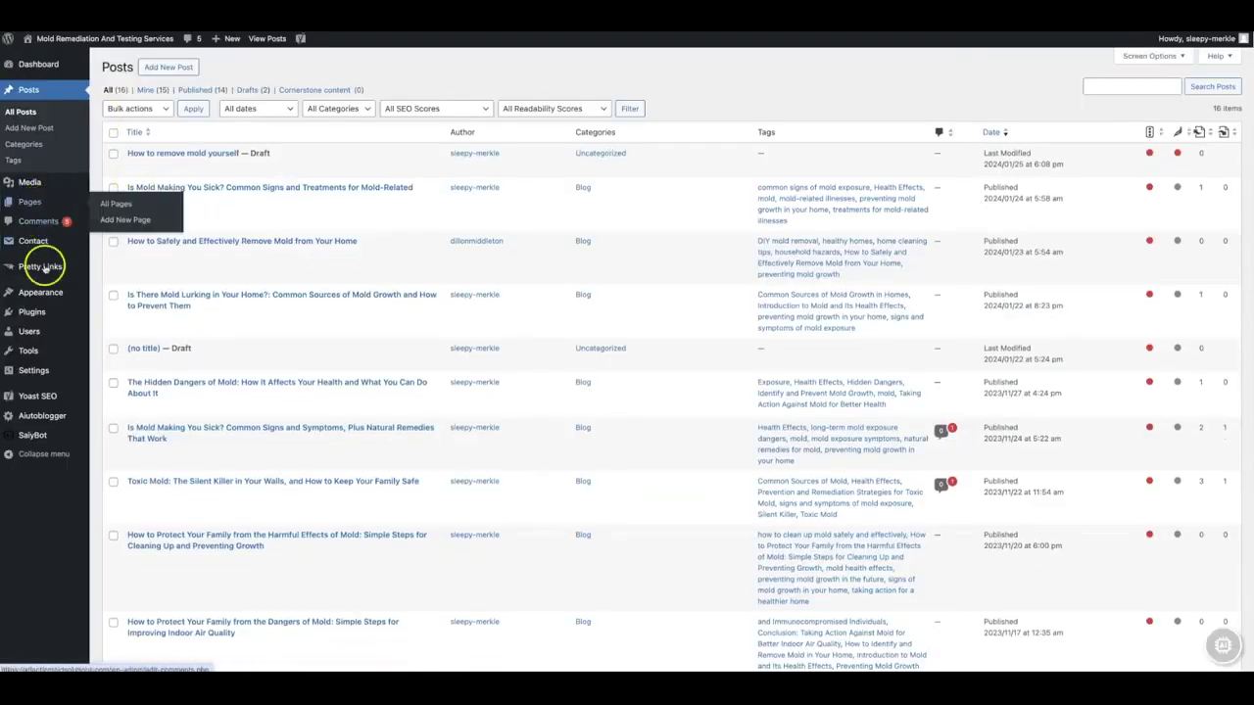
mouse_move(52, 316)
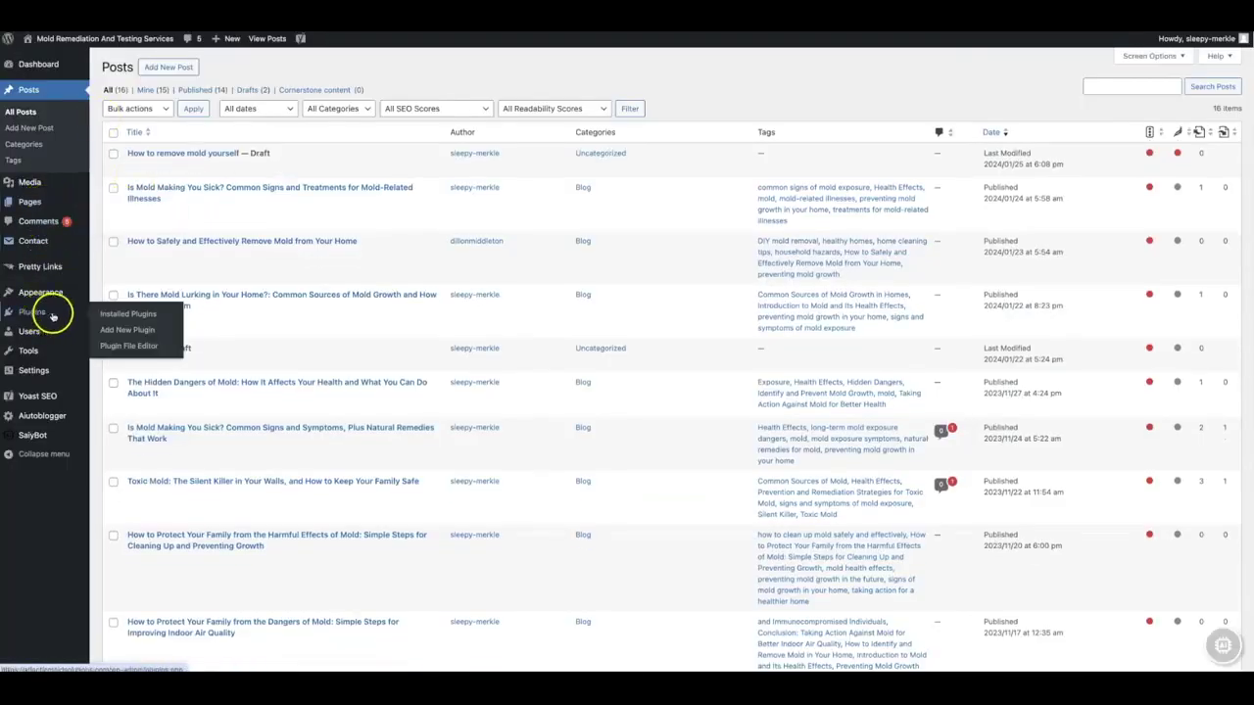
left_click(106, 315)
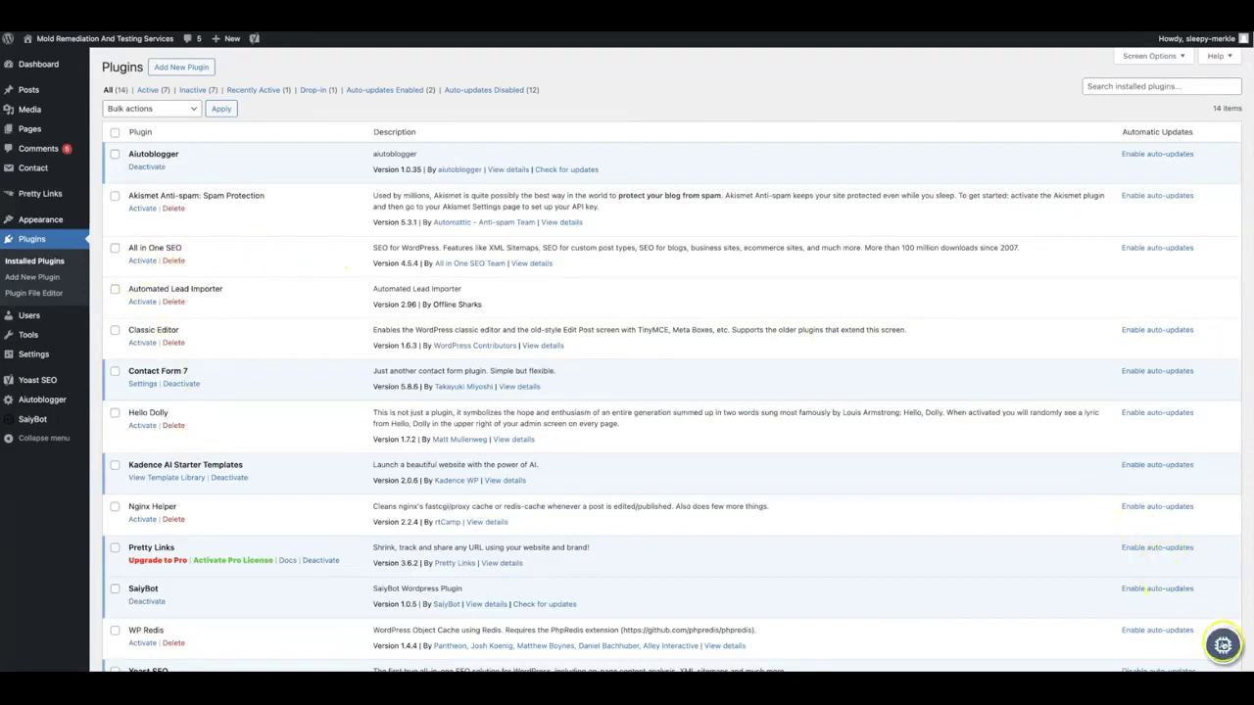
Step: Open the SaiyBot chat on the Plugins page
left_click(1222, 645)
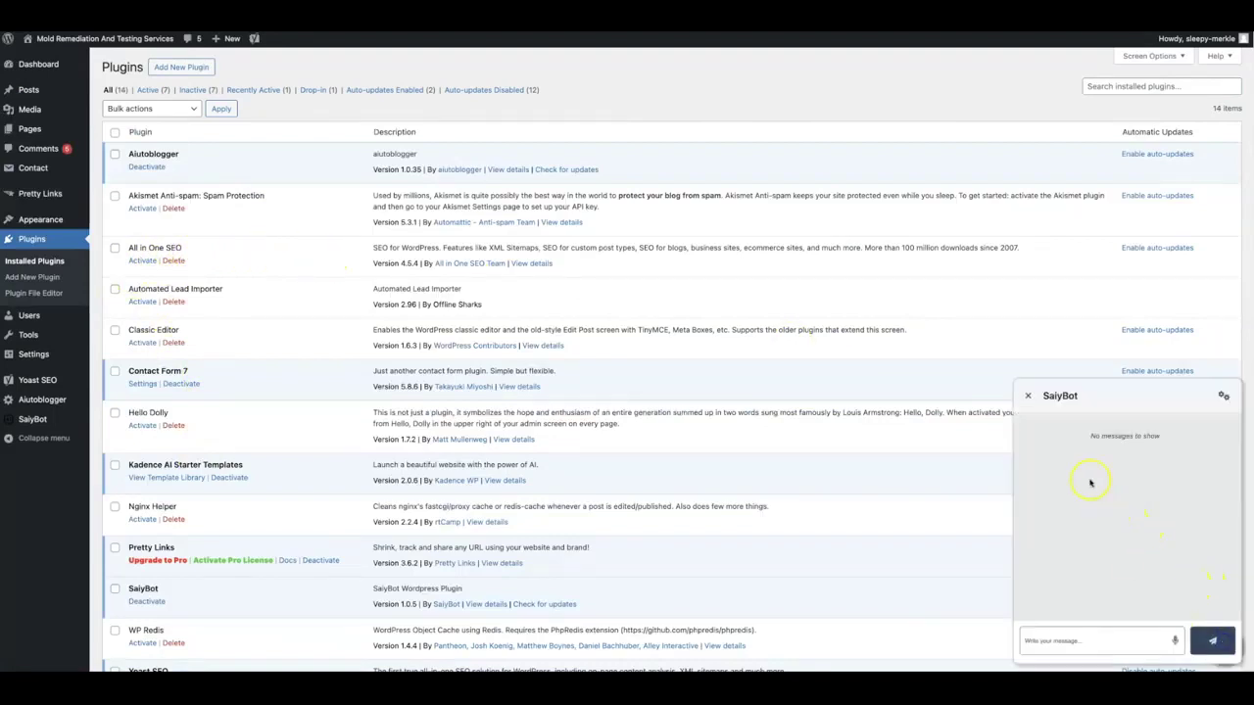